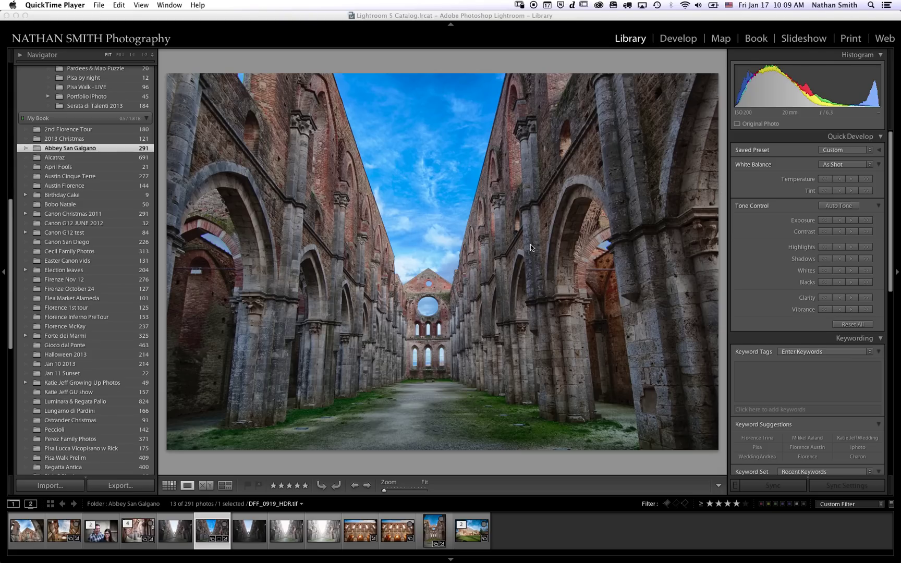
- Leave the Lightroom catalog and bring the DualMonitorsetup.jpg desk photo forward in Preview
{"action": "left_click", "coordinate": [605, 173]}
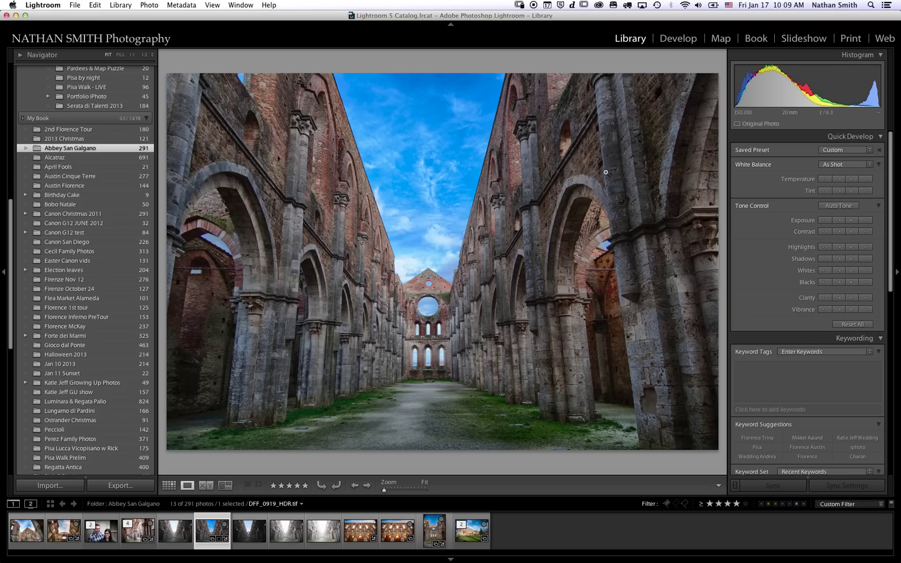
{"action": "key", "text": "super+Tab"}
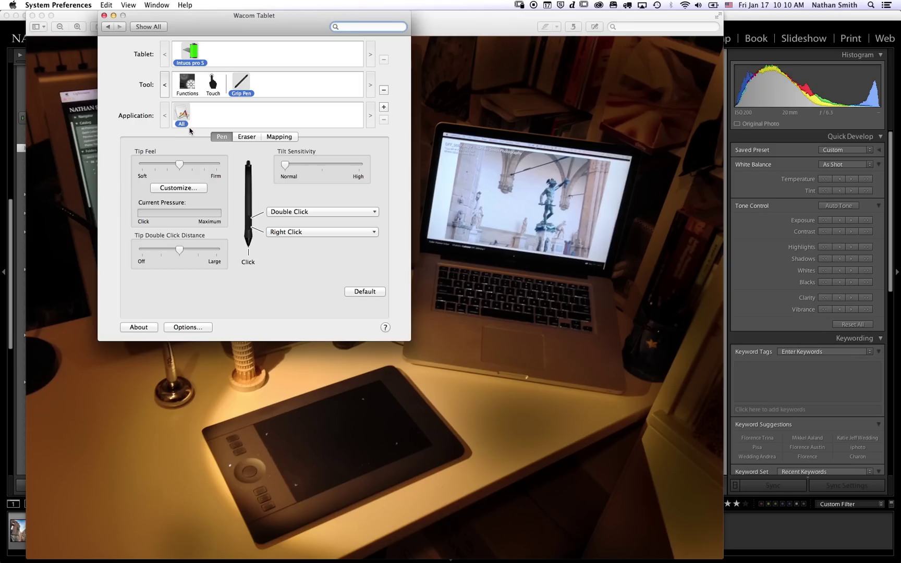
- Show the all-applications ExpressKeys assignments beside the Medium Photoshop CS6 screenshot
{"action": "left_click", "coordinate": [196, 93]}
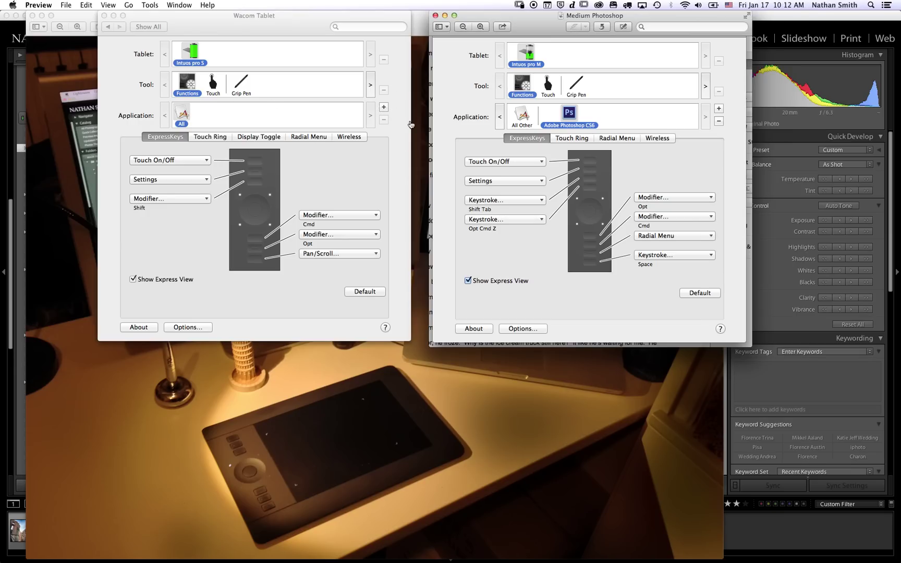
- Cycle through Photoshop CC and Lightroom back to the Wacom Tablet preferences pane
{"action": "key", "text": "super+Tab"}
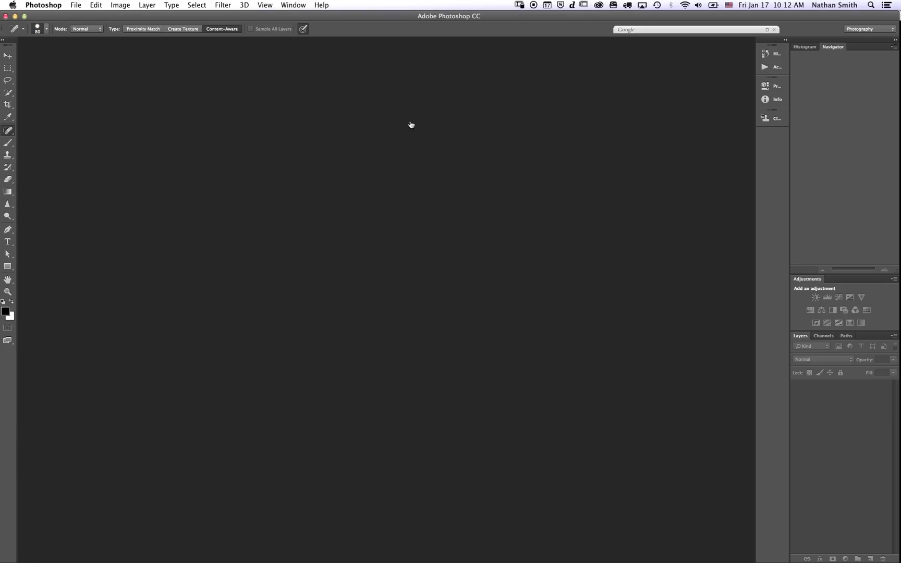
{"action": "key", "text": "super+Tab"}
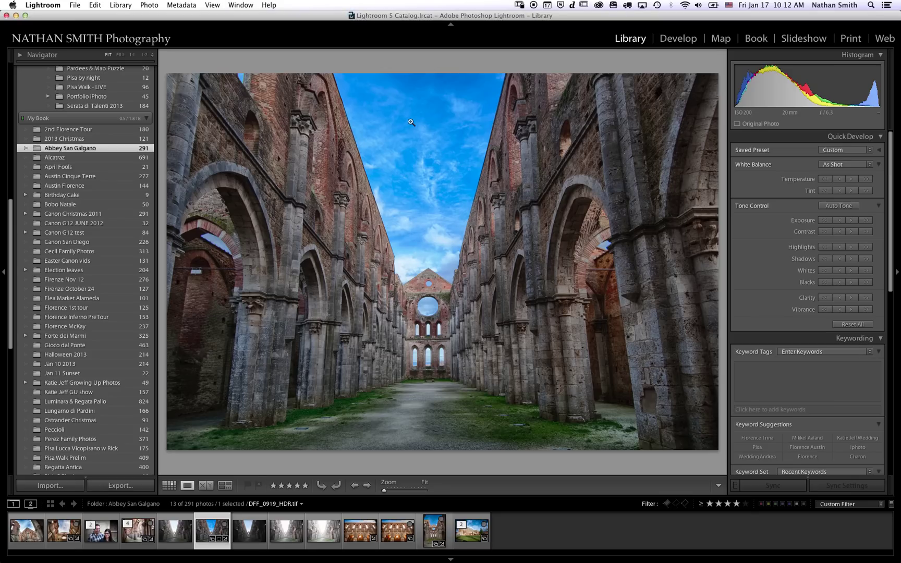
{"action": "key", "text": "super+Tab"}
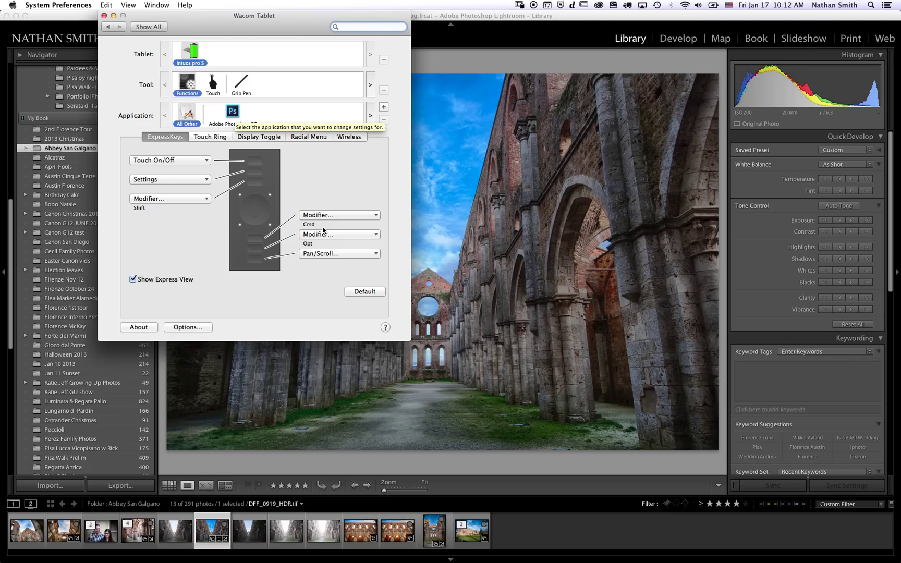
- Select Adobe Photoshop CC to show its Opt Cmd Z, Opt, Radial Menu and Space ExpressKeys
{"action": "left_click", "coordinate": [233, 116]}
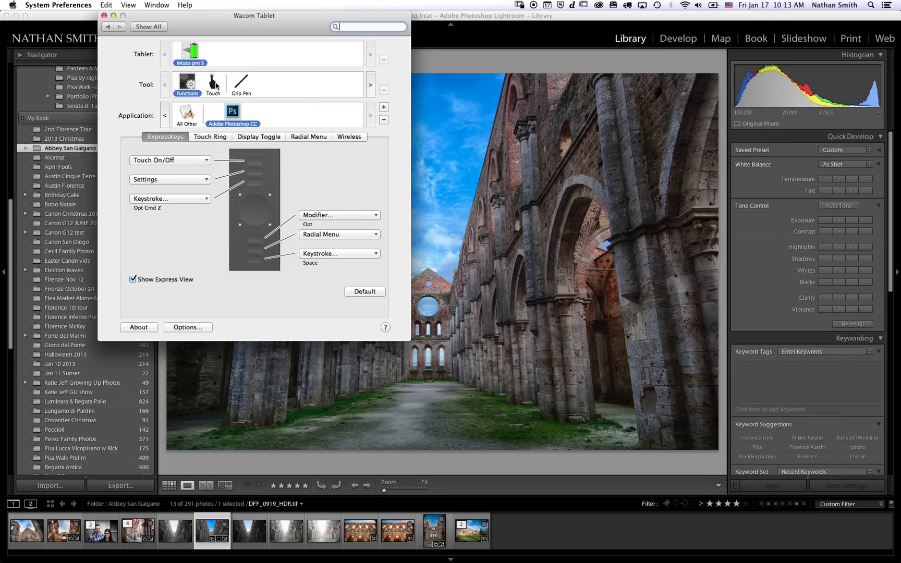
- Review the My Gestures touch settings, then list functions for Photoshop CC's Settings ExpressKey
{"action": "left_click", "coordinate": [214, 85]}
{"action": "left_click", "coordinate": [311, 138]}
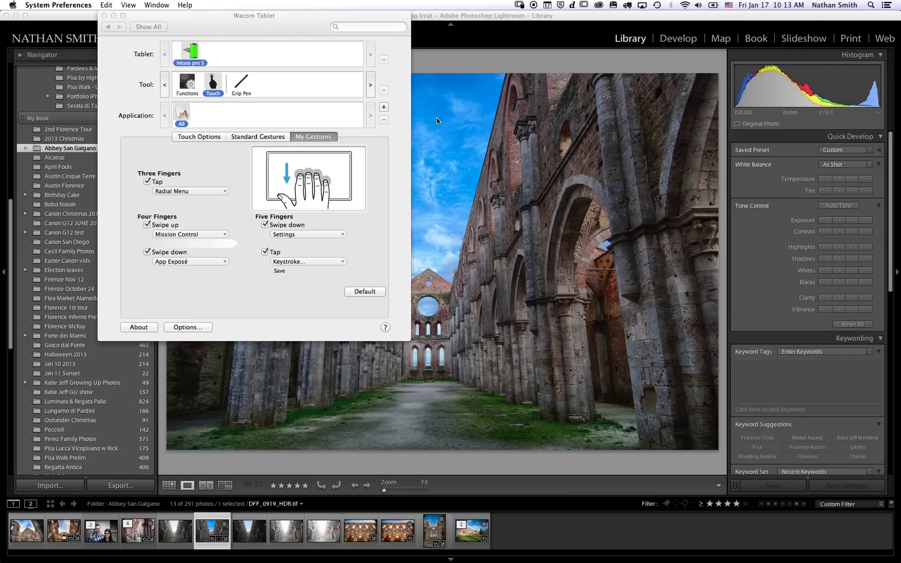
{"action": "left_click", "coordinate": [188, 91]}
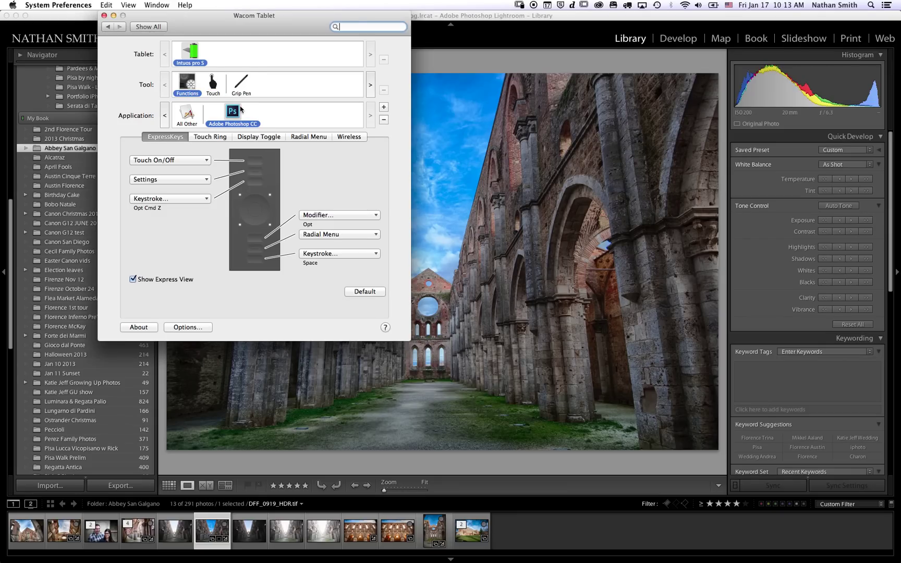
{"action": "left_click", "coordinate": [201, 180]}
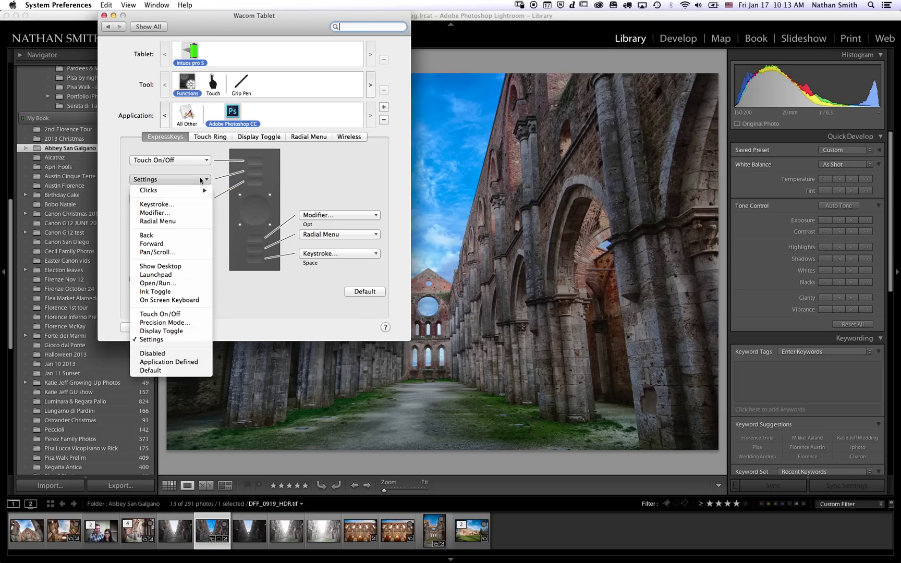
- Set the second ExpressKey to Open/Run Adobe Photoshop Lightroom 5, labelled 'Open Lightroom 5'
{"action": "left_click", "coordinate": [186, 284]}
{"action": "left_click", "coordinate": [181, 98]}
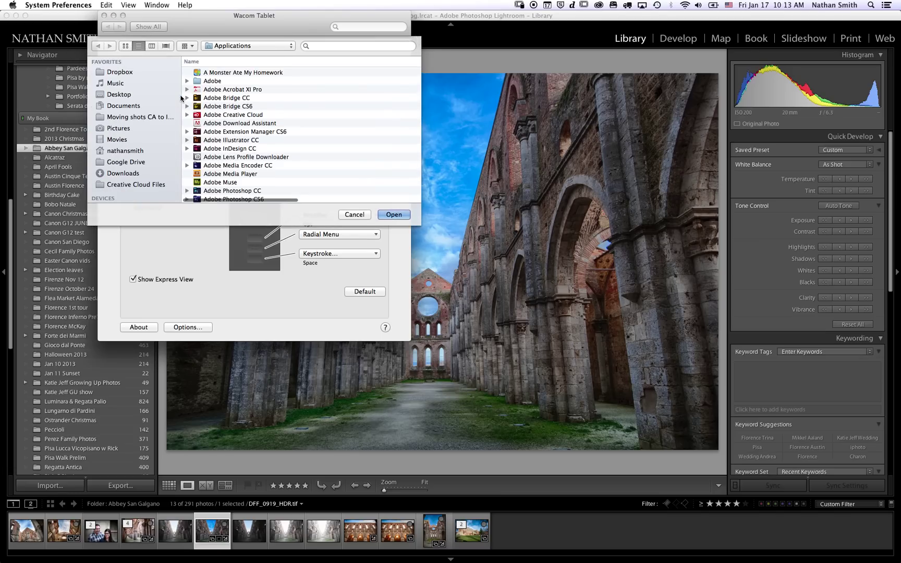
{"action": "scroll", "coordinate": [268, 164], "scroll_direction": "down", "scroll_amount": 5}
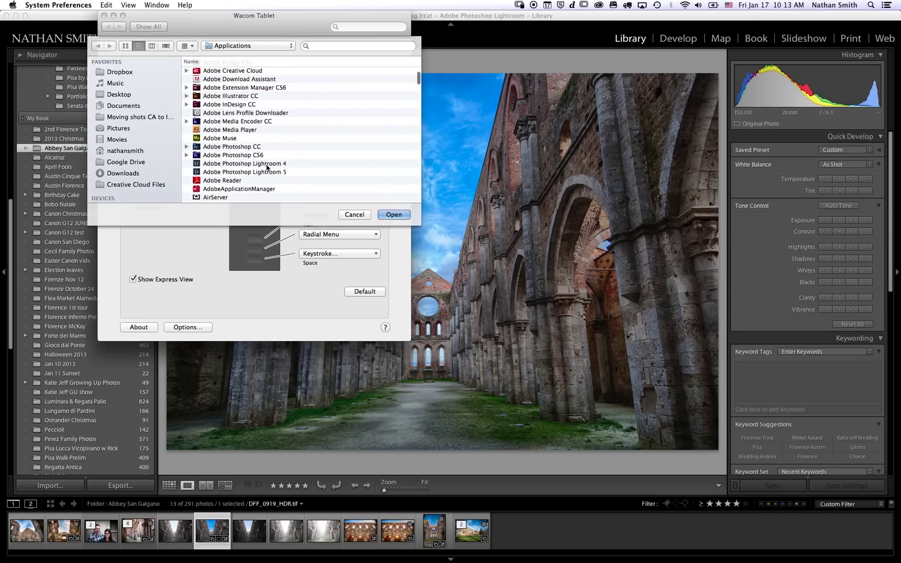
{"action": "left_click", "coordinate": [275, 156]}
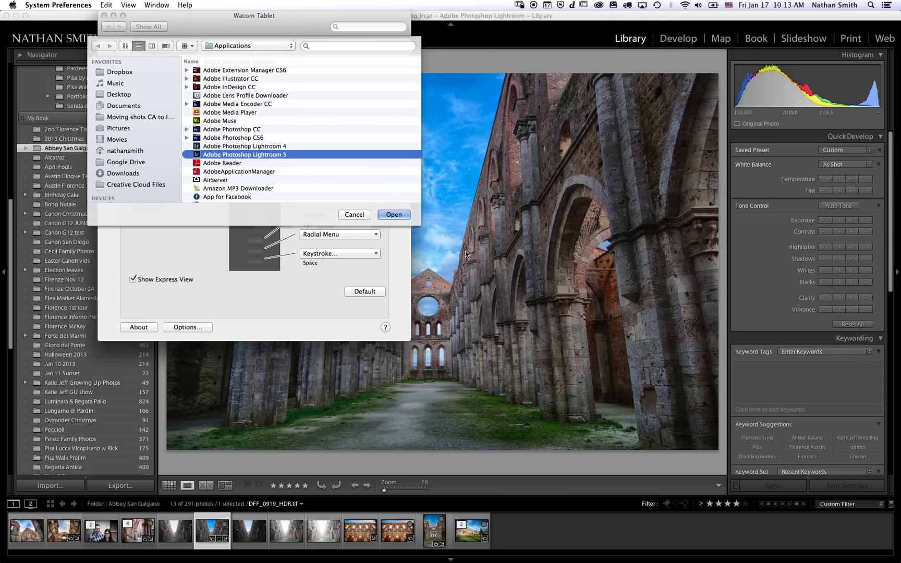
{"action": "left_click", "coordinate": [398, 212]}
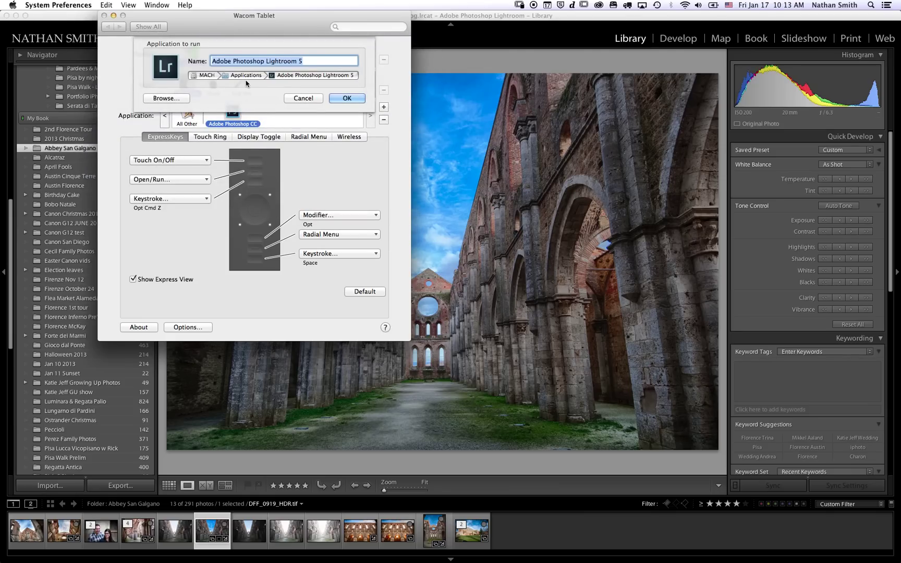
{"action": "left_click", "coordinate": [267, 60]}
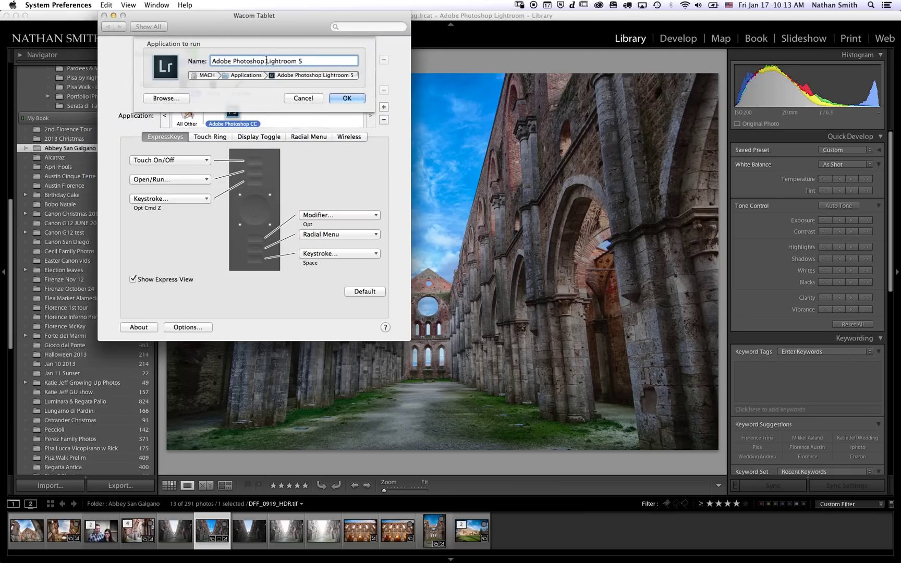
{"action": "left_click_drag", "start_coordinate": [266, 60], "coordinate": [211, 61]}
{"action": "type", "text": "Open"}
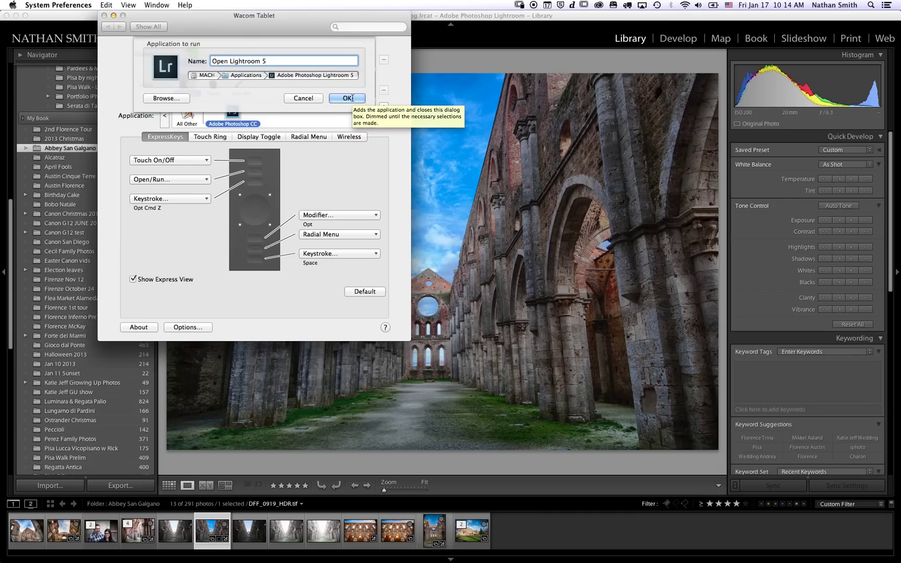
{"action": "left_click", "coordinate": [347, 98]}
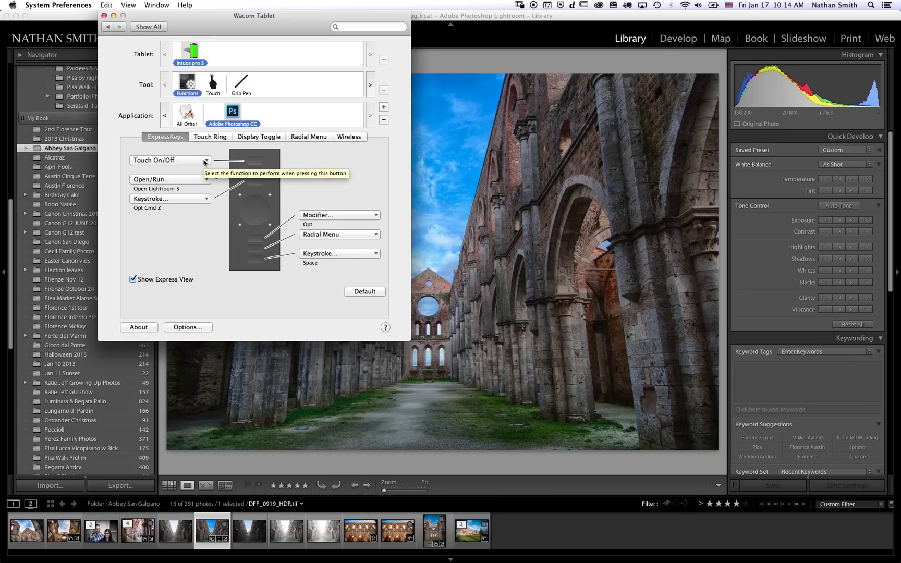
- Replace the top ExpressKey's Touch On/Off with Precision Mode for Photoshop CC
{"action": "left_click", "coordinate": [204, 161]}
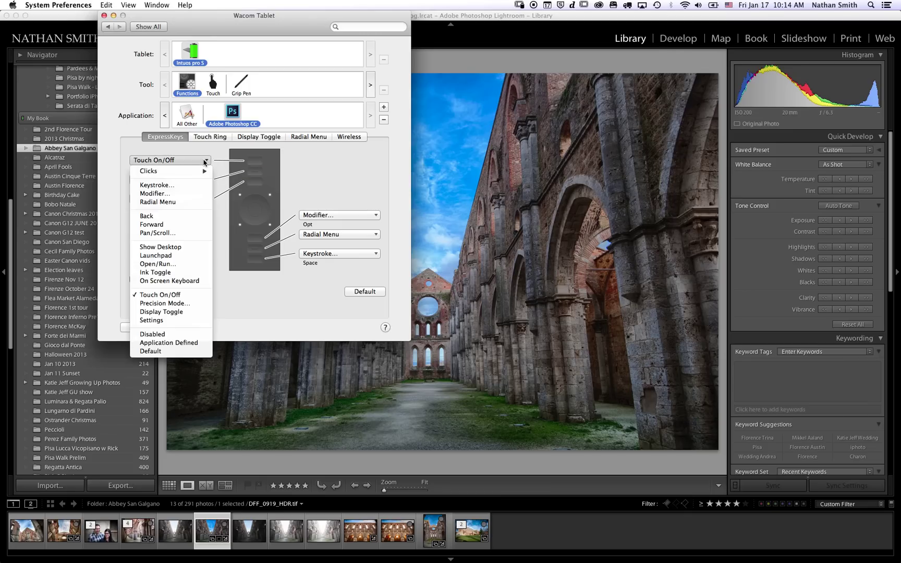
{"action": "left_click", "coordinate": [189, 304]}
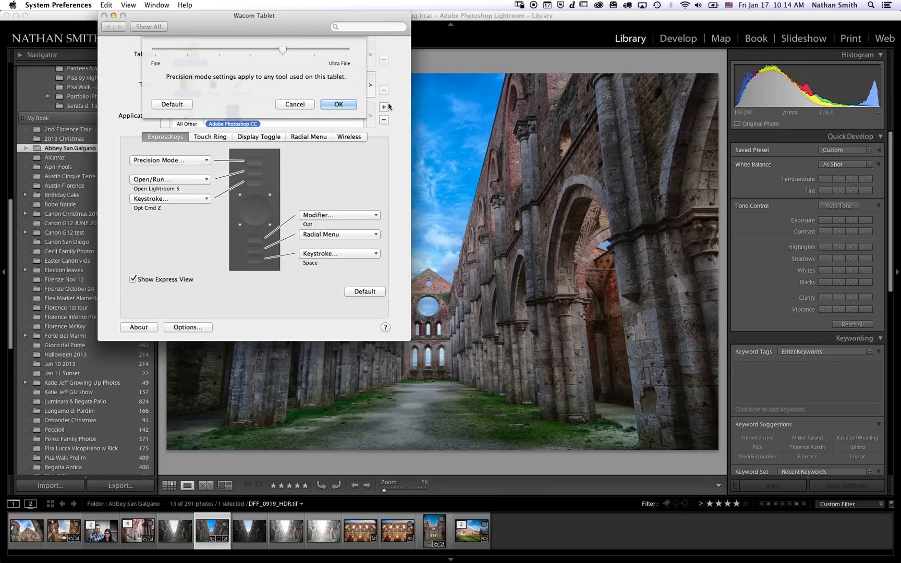
{"action": "left_click", "coordinate": [338, 105]}
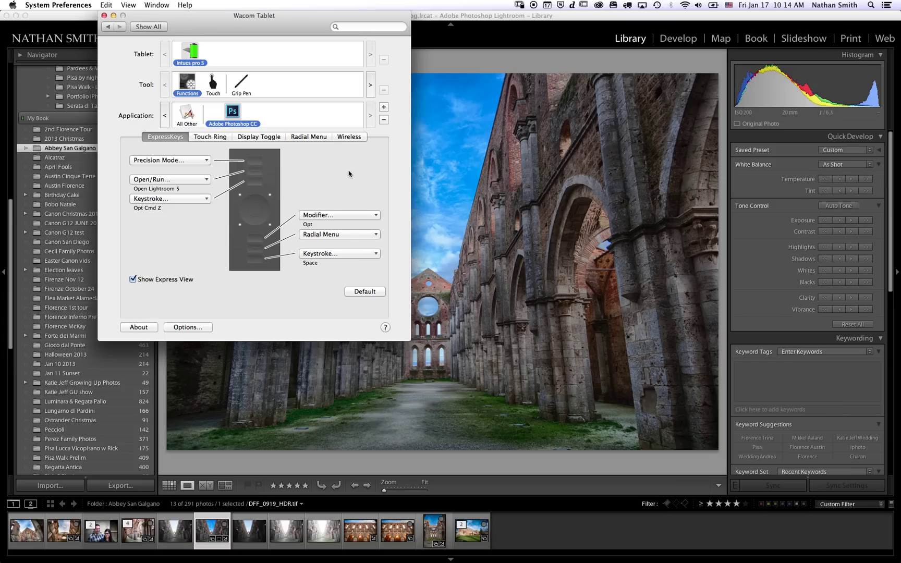
- In the Touch Ring settings, redefine the Brush Size keystrokes as ] first and [ second
{"action": "left_click", "coordinate": [207, 137]}
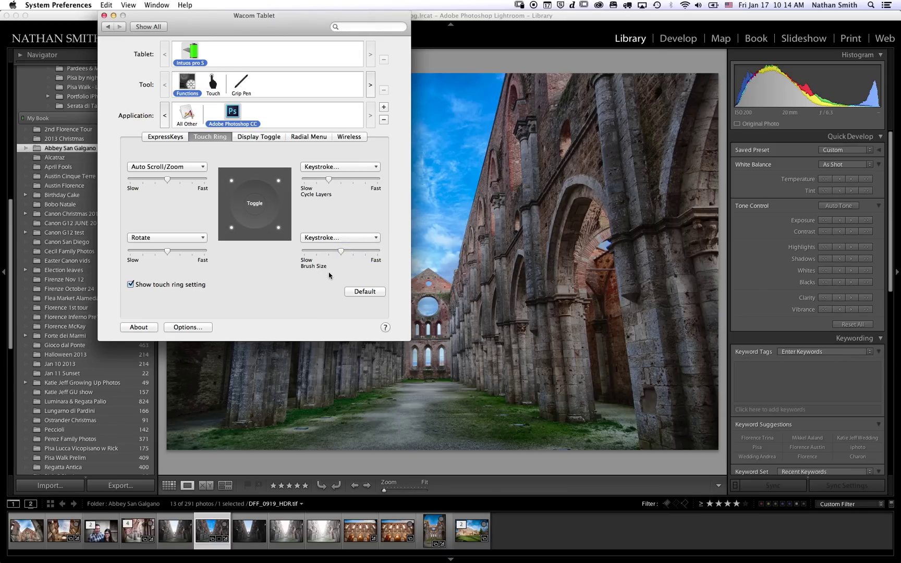
{"action": "left_click", "coordinate": [375, 240]}
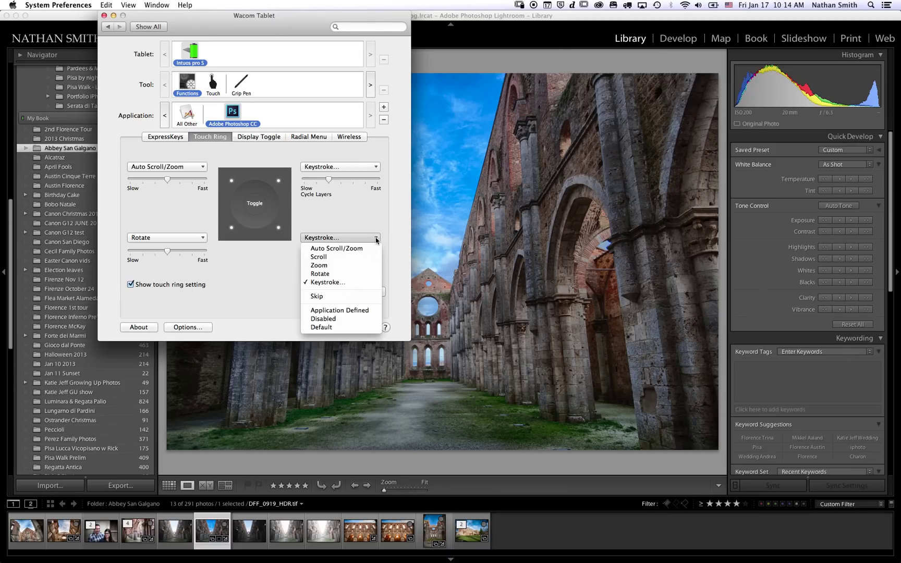
{"action": "left_click", "coordinate": [358, 281]}
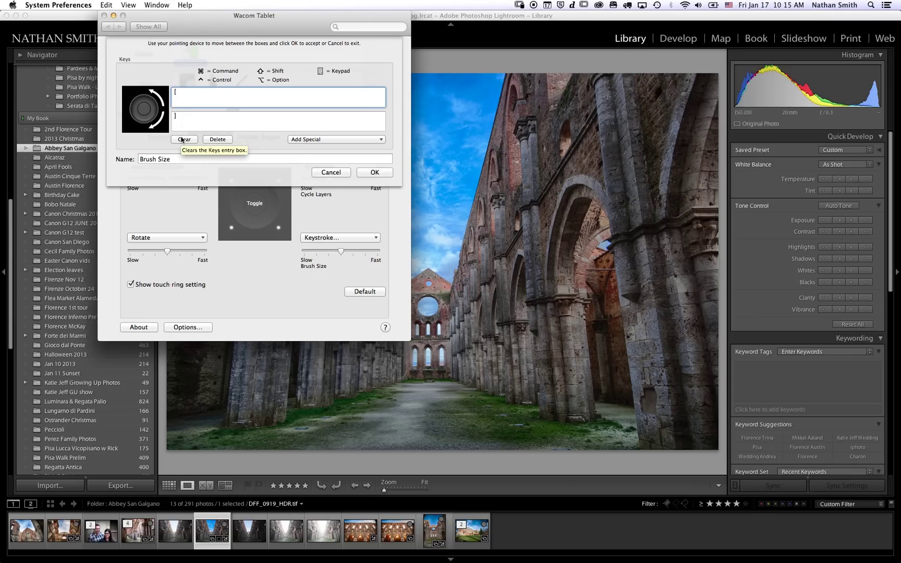
{"action": "left_click", "coordinate": [181, 140]}
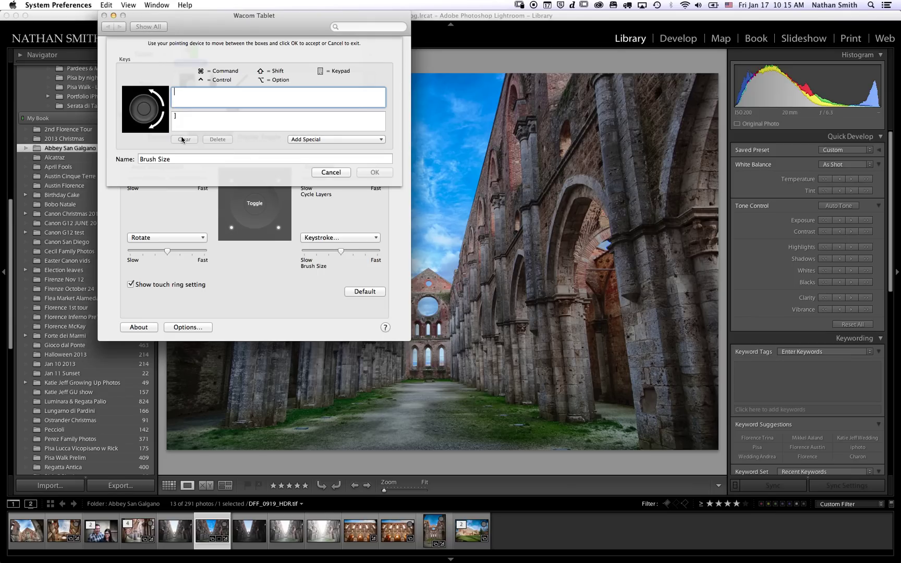
{"action": "type", "text": "]"}
{"action": "left_click", "coordinate": [189, 127]}
{"action": "left_click", "coordinate": [188, 139]}
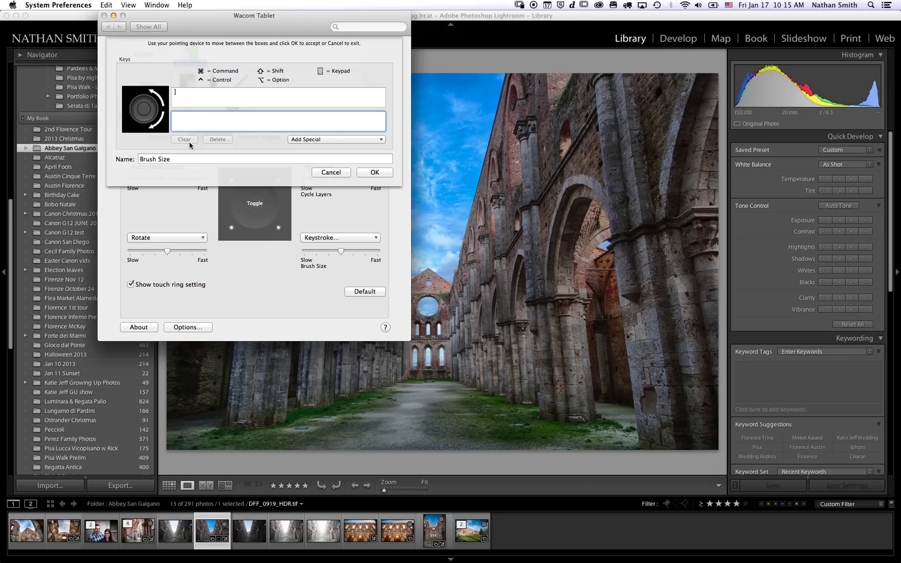
{"action": "type", "text": "["}
{"action": "left_click", "coordinate": [378, 175]}
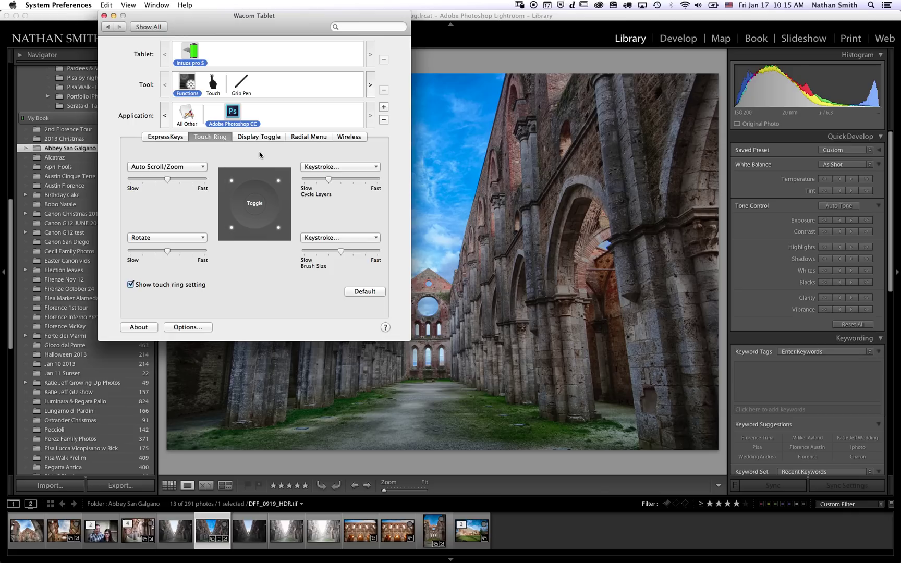
{"action": "left_click", "coordinate": [243, 81]}
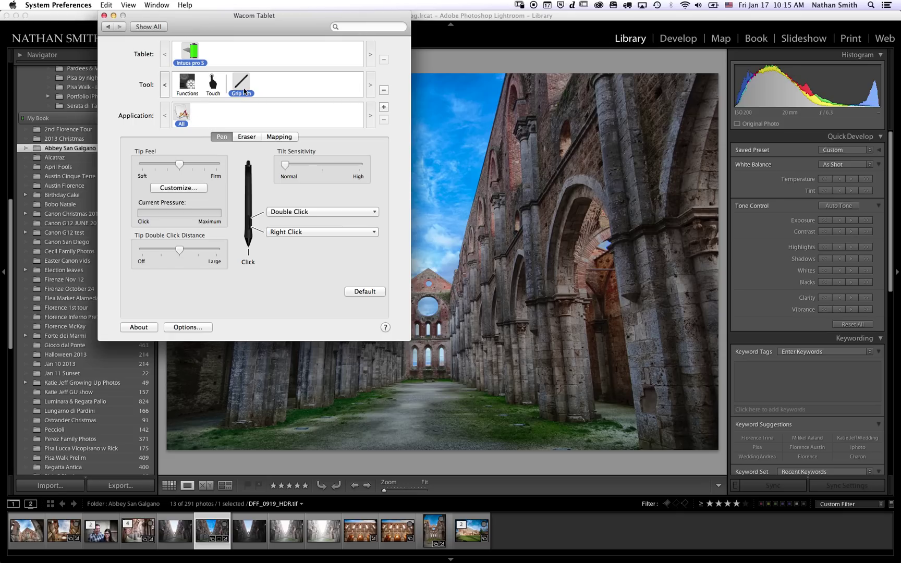
{"action": "left_click", "coordinate": [188, 83]}
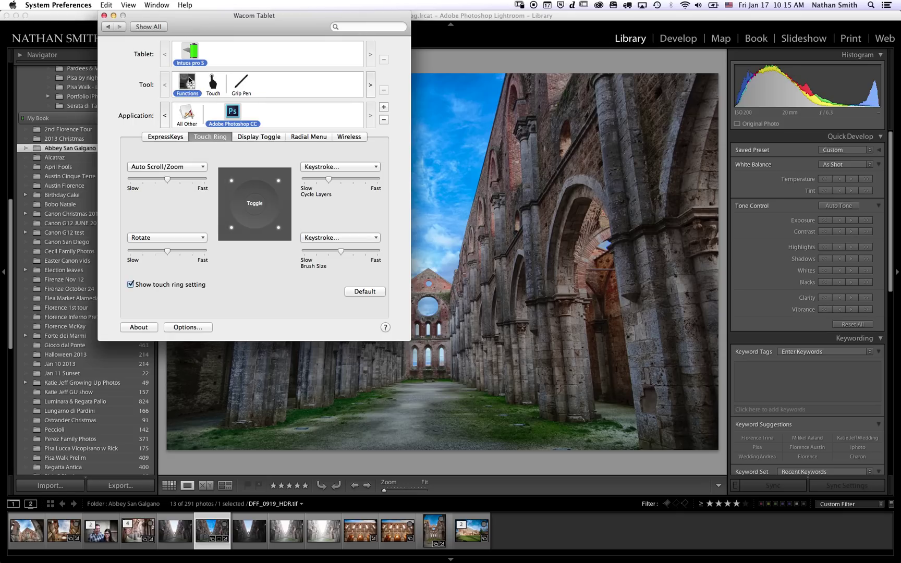
- Add Adobe Photoshop Lightroom 5 from the open applications to the Application list
{"action": "left_click", "coordinate": [384, 107]}
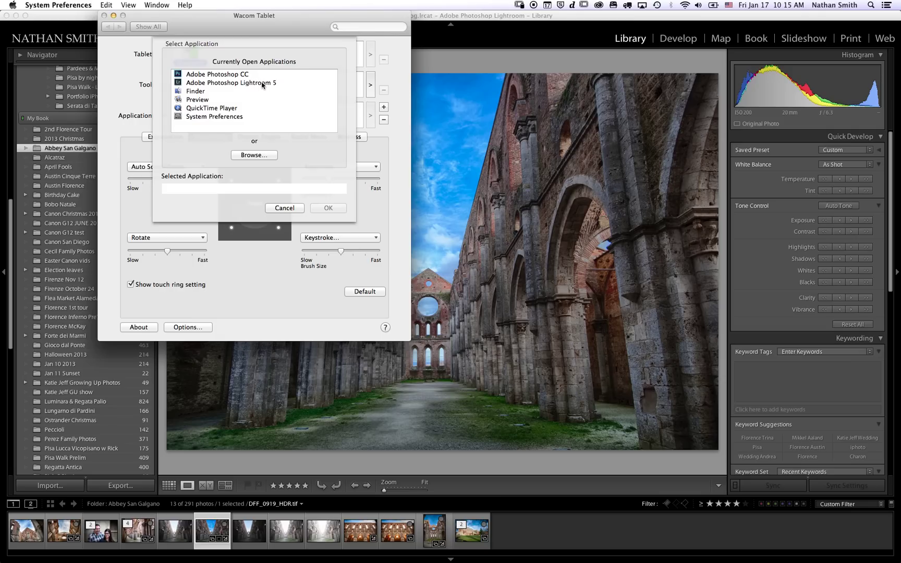
{"action": "left_click", "coordinate": [263, 82]}
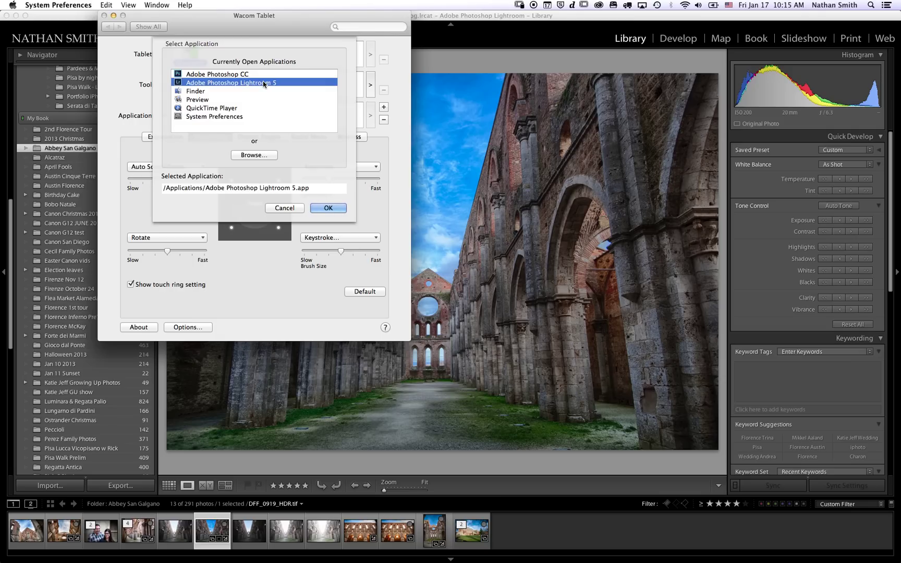
{"action": "left_click", "coordinate": [325, 208]}
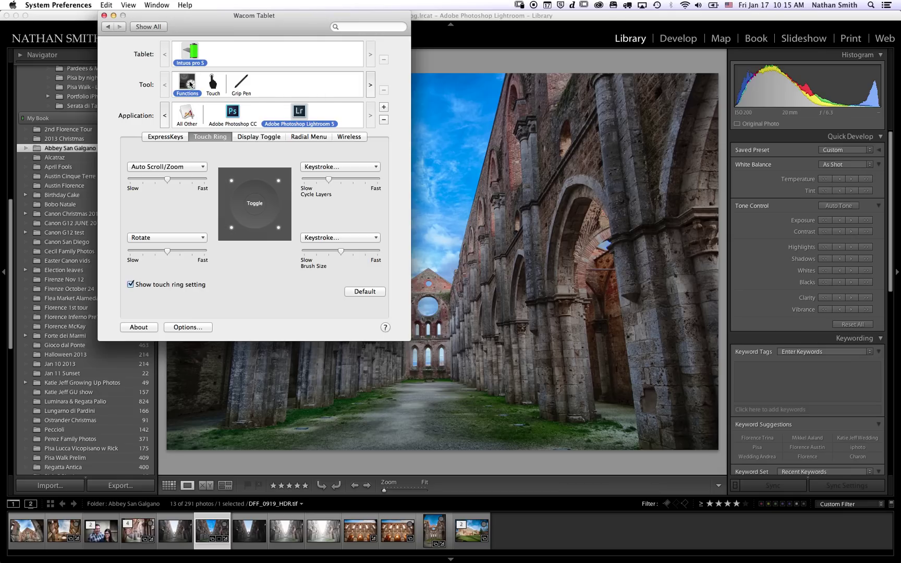
- Switch between Photoshop CC and Lightroom 5 to compare their pen and ExpressKeys assignments
{"action": "left_click", "coordinate": [233, 113]}
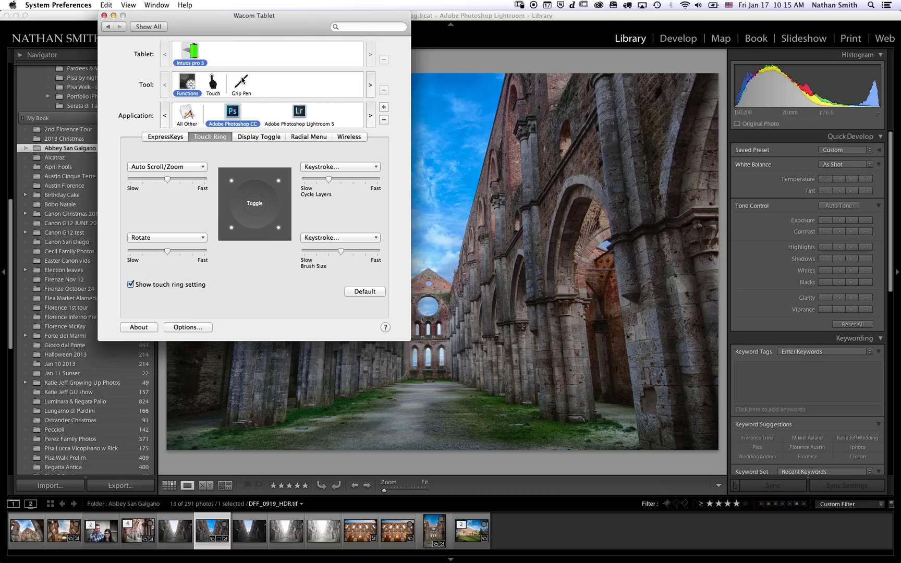
{"action": "left_click", "coordinate": [242, 83]}
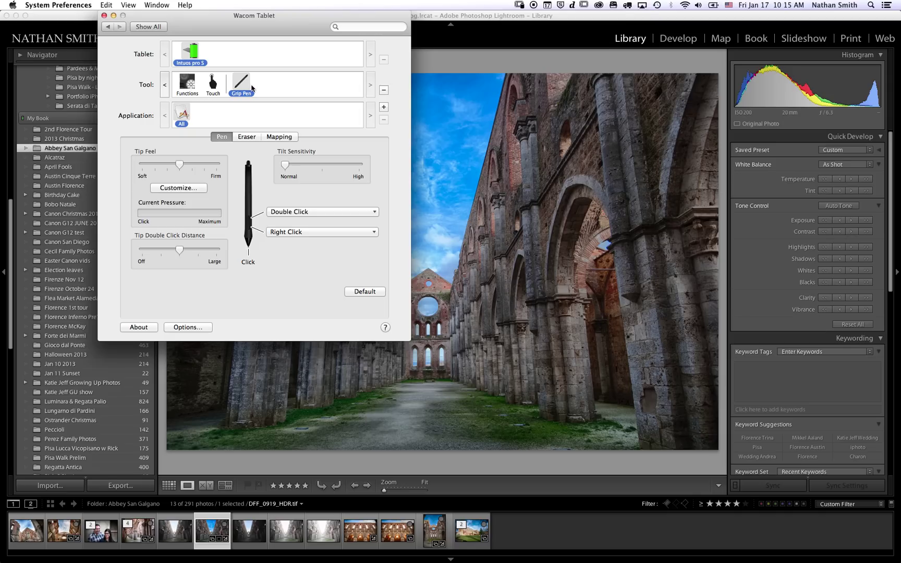
{"action": "left_click", "coordinate": [191, 83]}
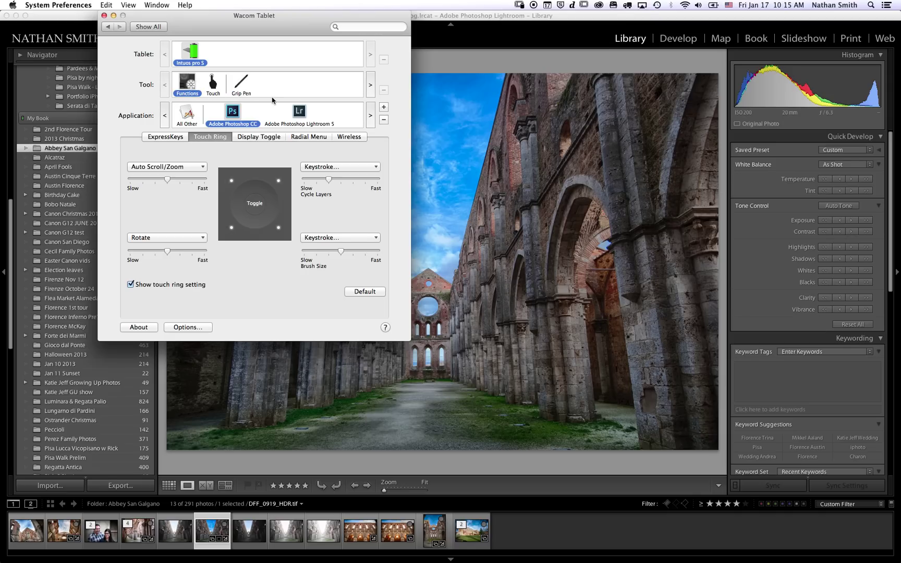
{"action": "left_click", "coordinate": [298, 115]}
{"action": "left_click", "coordinate": [177, 137]}
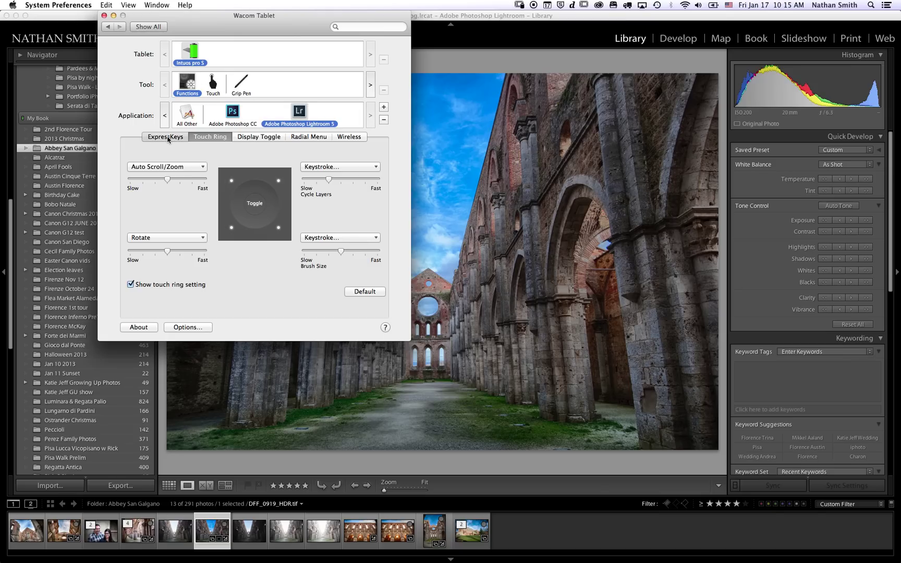
{"action": "left_click", "coordinate": [229, 115]}
{"action": "left_click", "coordinate": [304, 114]}
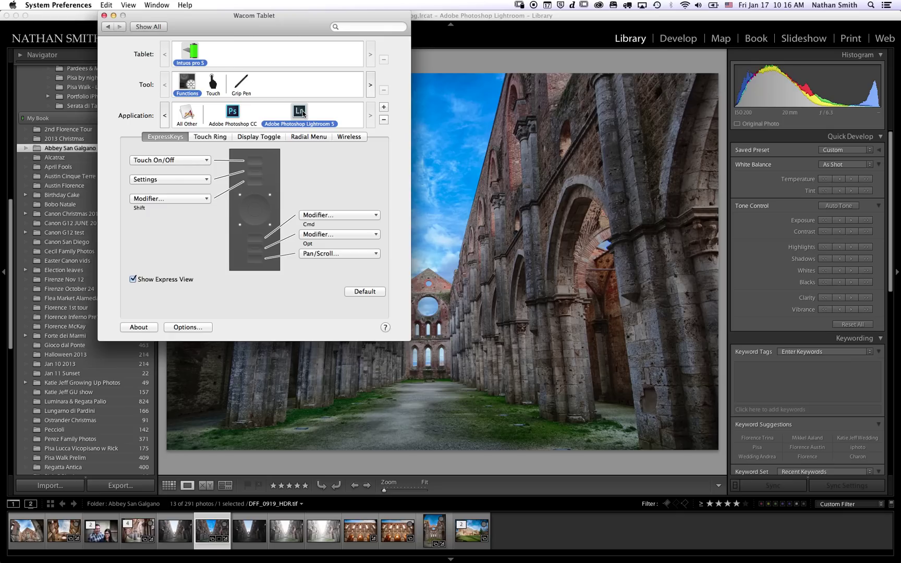
{"action": "left_click", "coordinate": [237, 114]}
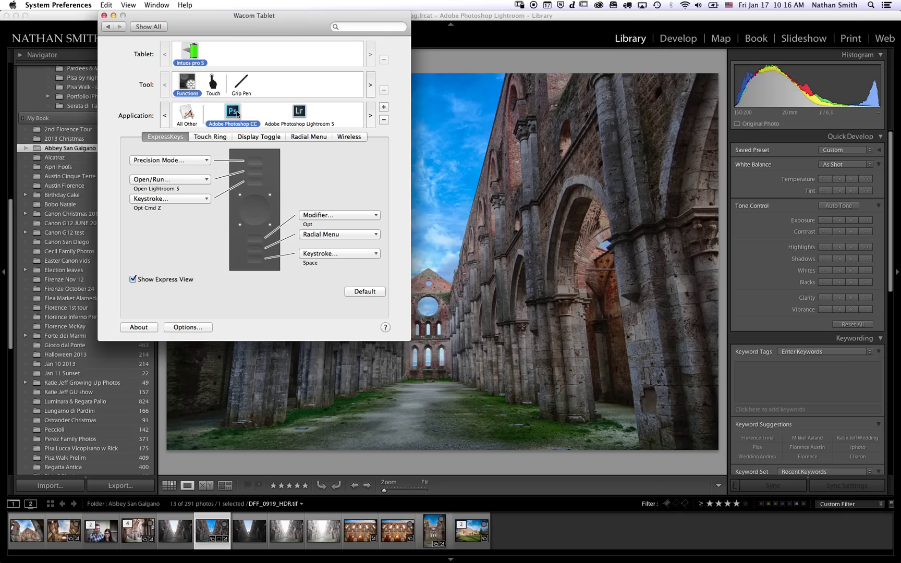
- Assign Precision Mode to Lightroom 5's first ExpressKey
{"action": "left_click", "coordinate": [299, 114]}
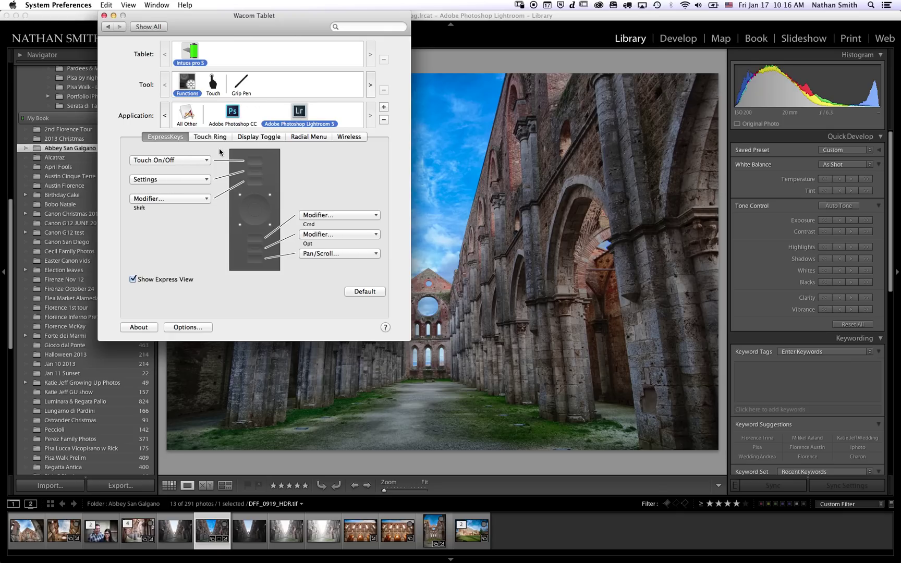
{"action": "left_click", "coordinate": [205, 160]}
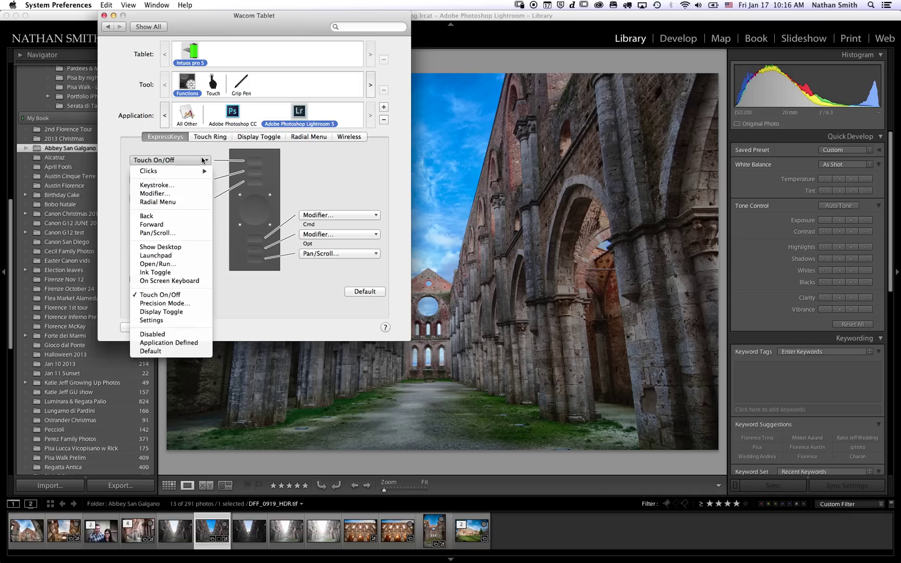
{"action": "left_click", "coordinate": [174, 302]}
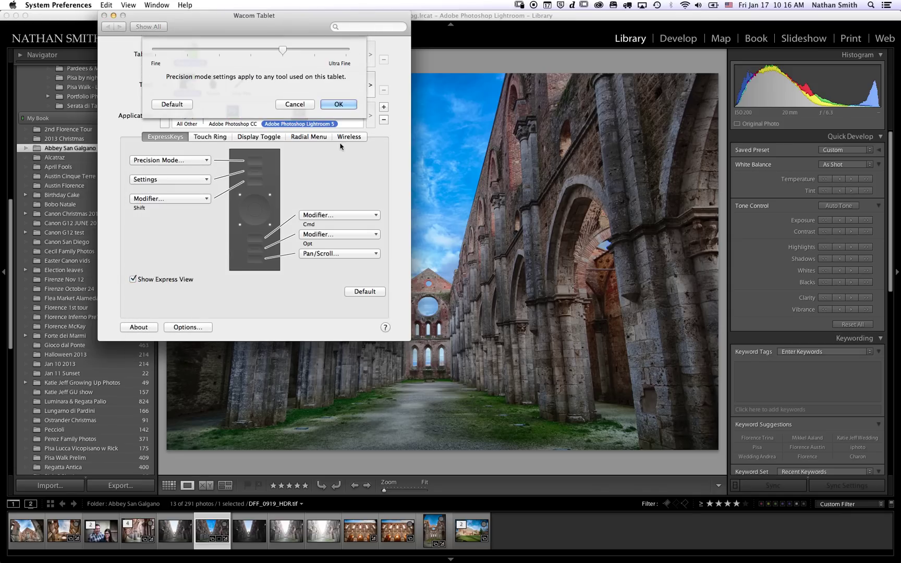
{"action": "left_click", "coordinate": [341, 104]}
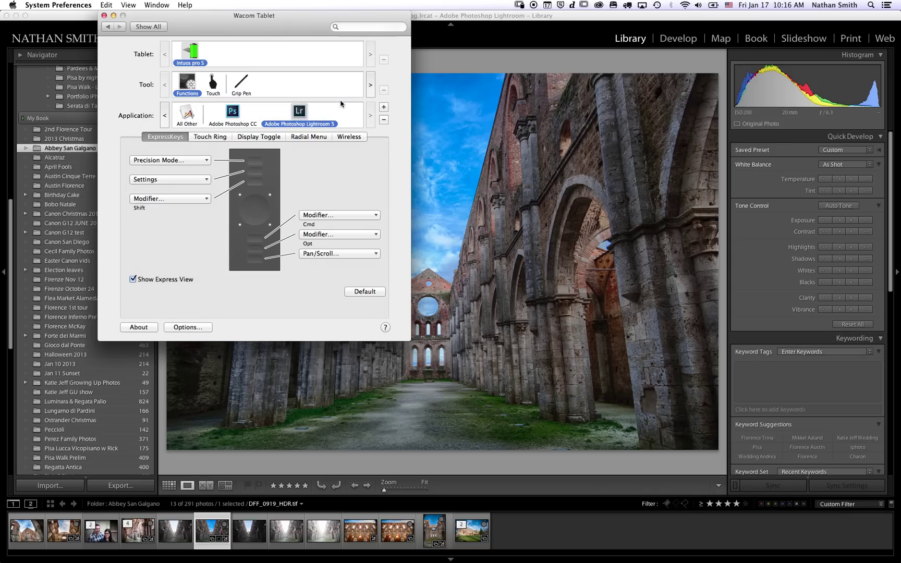
- Make the second ExpressKey a Cmd+E keystroke named 'Edit in Photoshop CC'
{"action": "left_click", "coordinate": [202, 181]}
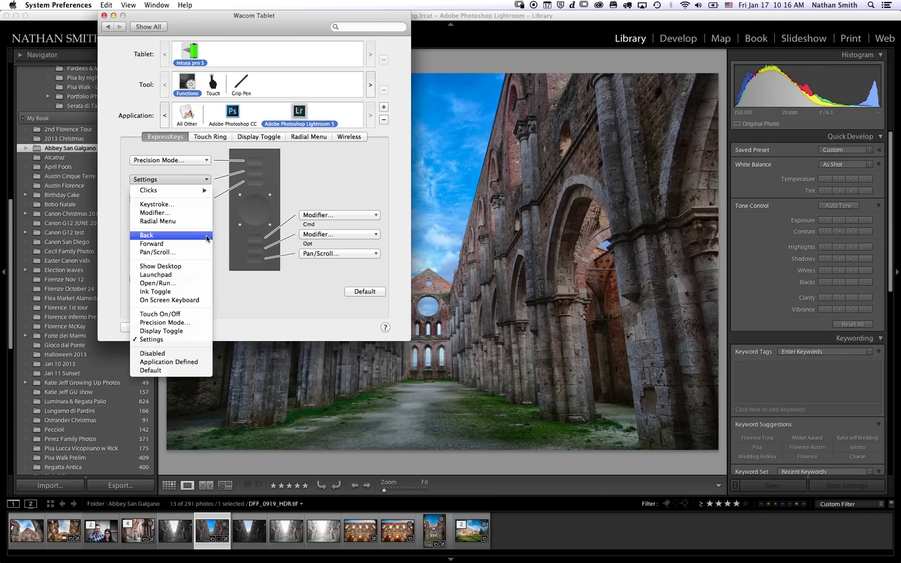
{"action": "left_click", "coordinate": [192, 204]}
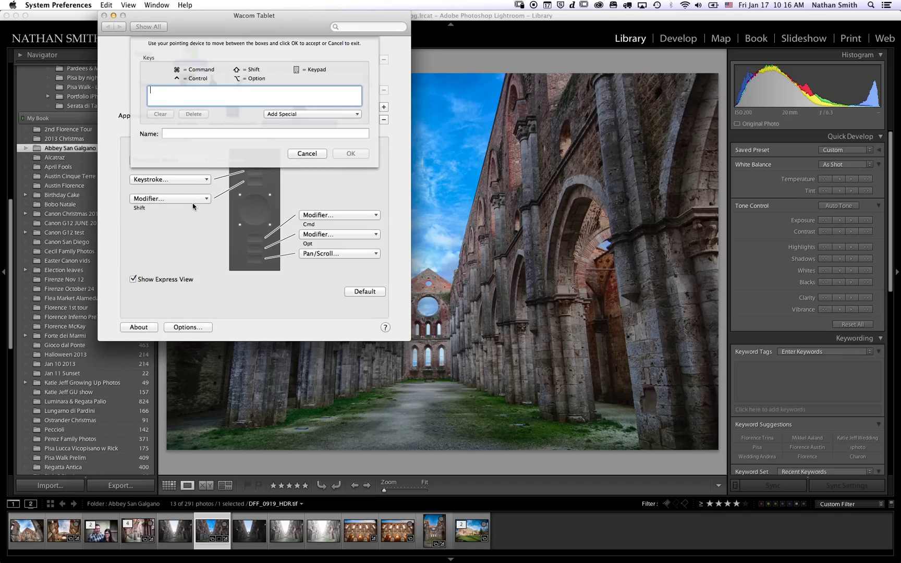
{"action": "key", "text": "super+e"}
{"action": "left_click", "coordinate": [228, 132]}
{"action": "type", "text": "Edit in Photoshop CC"}
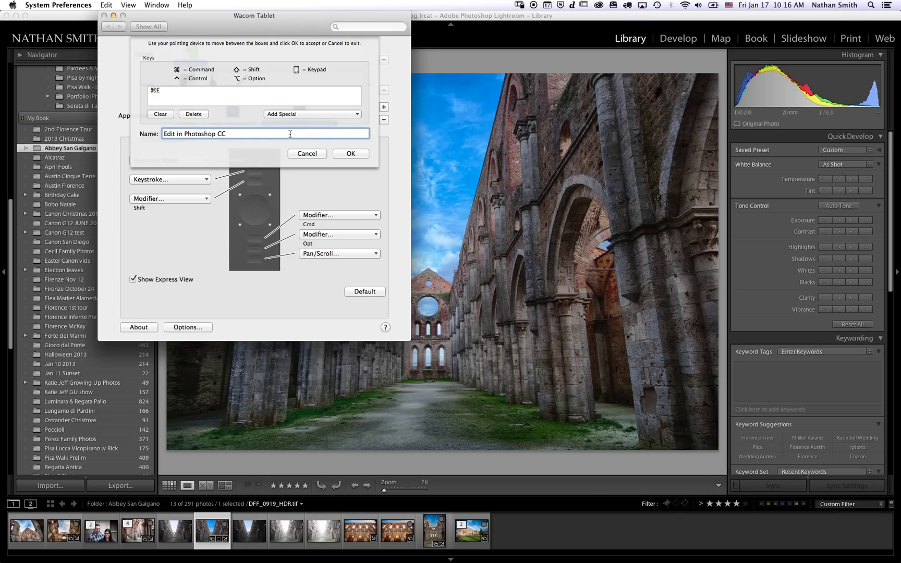
{"action": "left_click", "coordinate": [357, 156]}
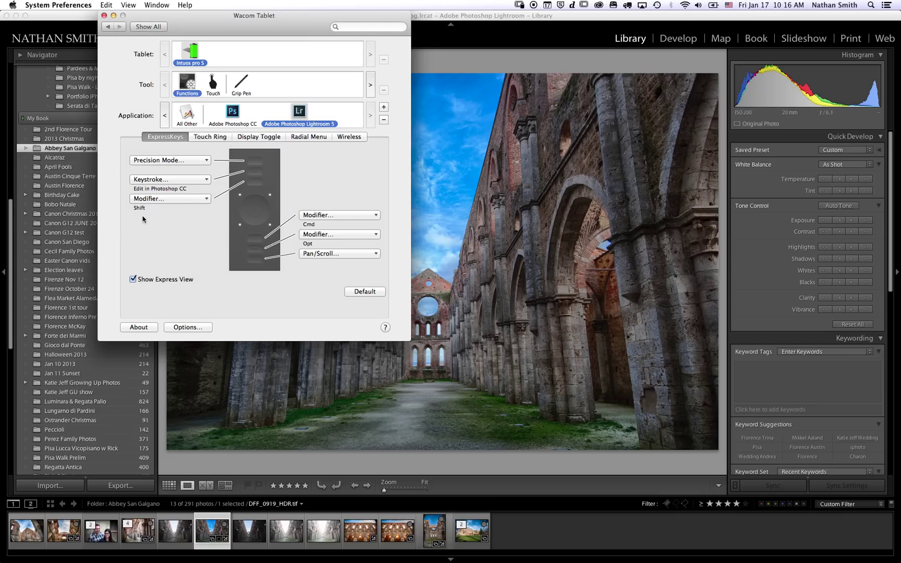
- Make Lightroom 5's third ExpressKey a Cmd+Z keystroke named 'Undo', replacing the Shift modifier
{"action": "left_click", "coordinate": [186, 199]}
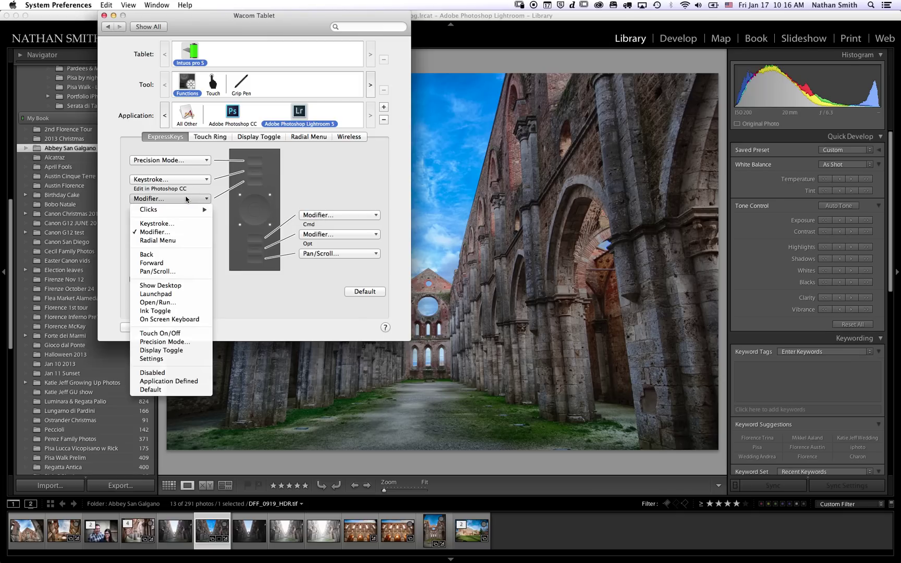
{"action": "left_click", "coordinate": [179, 222]}
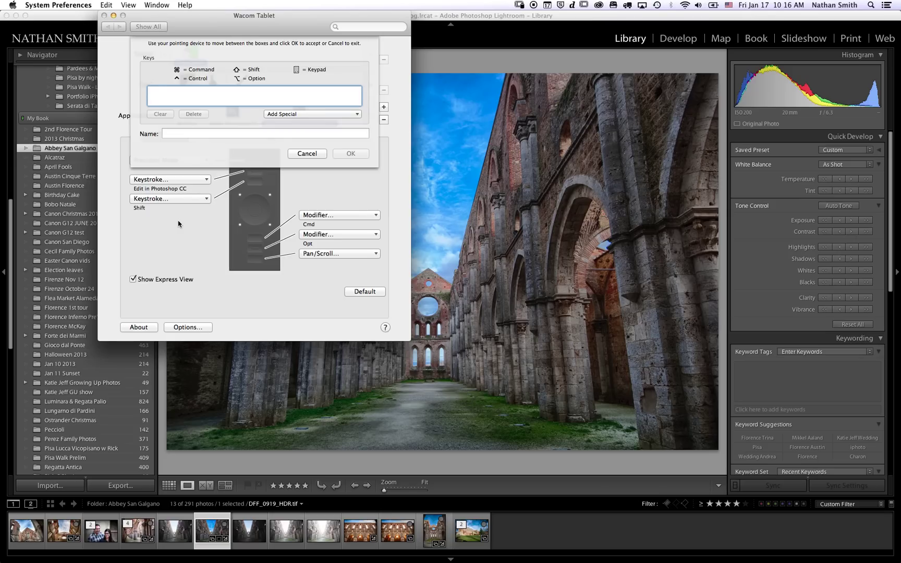
{"action": "key", "text": "super+z"}
{"action": "left_click", "coordinate": [223, 134]}
{"action": "type", "text": "Undo"}
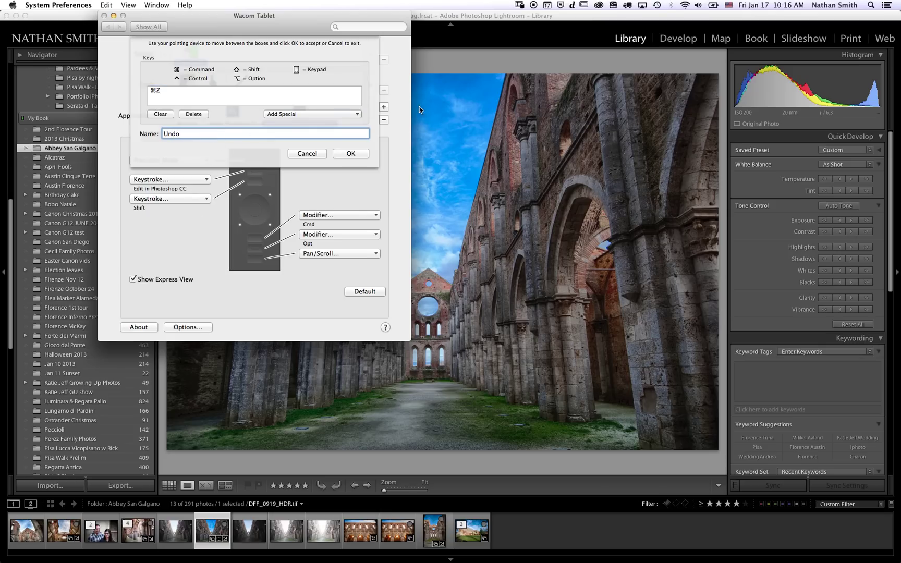
{"action": "left_click", "coordinate": [350, 154]}
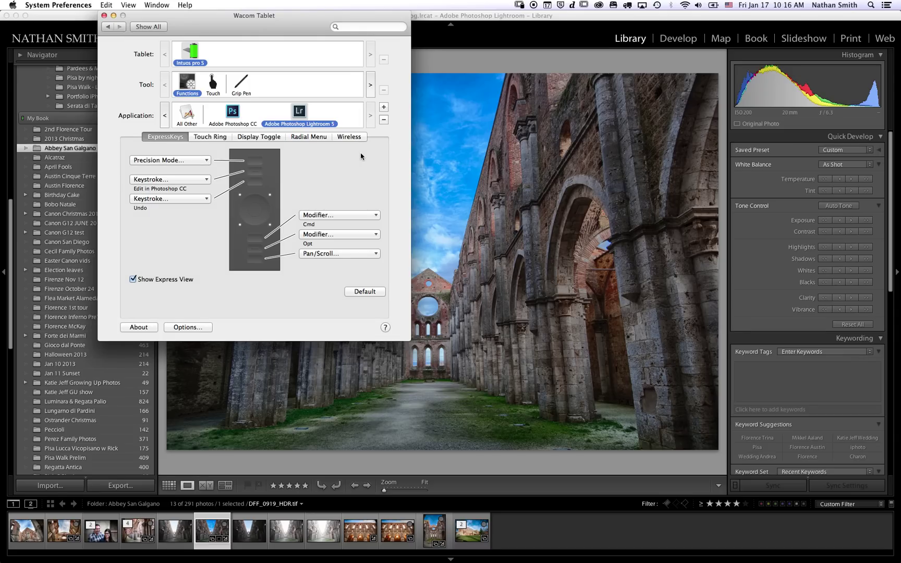
{"action": "left_click", "coordinate": [232, 113]}
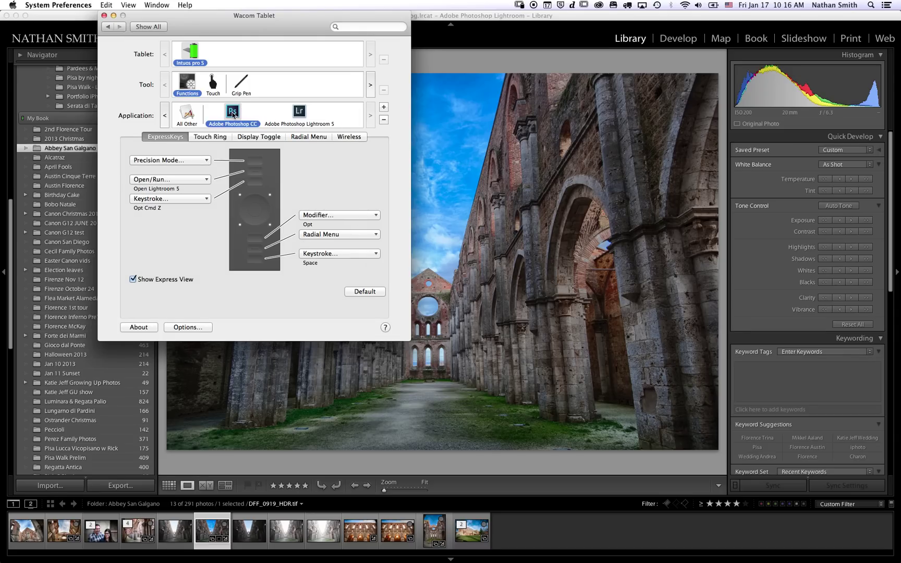
- Change Lightroom 5's Cmd modifier ExpressKey to an Option-only modifier
{"action": "left_click", "coordinate": [300, 114]}
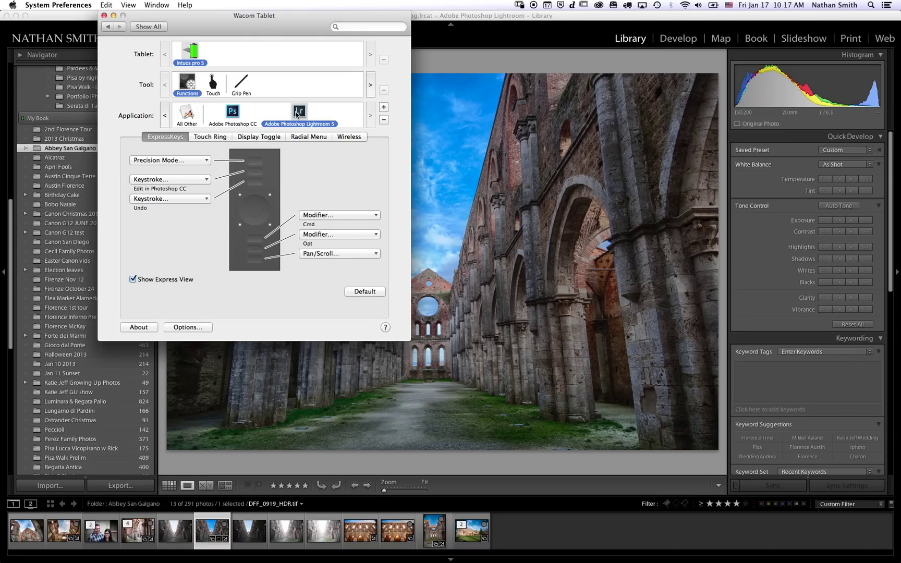
{"action": "left_click", "coordinate": [337, 214]}
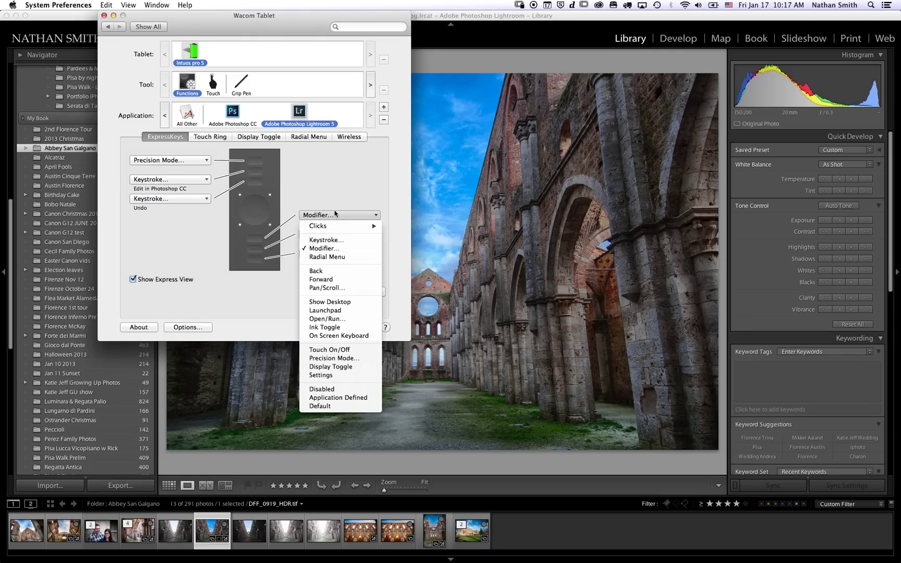
{"action": "left_click", "coordinate": [334, 249]}
{"action": "left_click", "coordinate": [184, 79]}
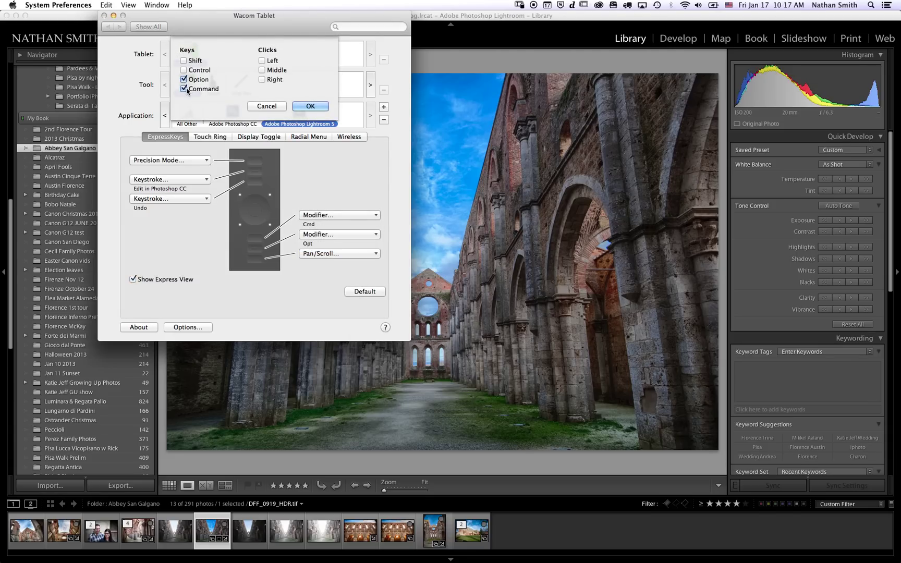
{"action": "left_click", "coordinate": [185, 89]}
{"action": "left_click", "coordinate": [309, 106]}
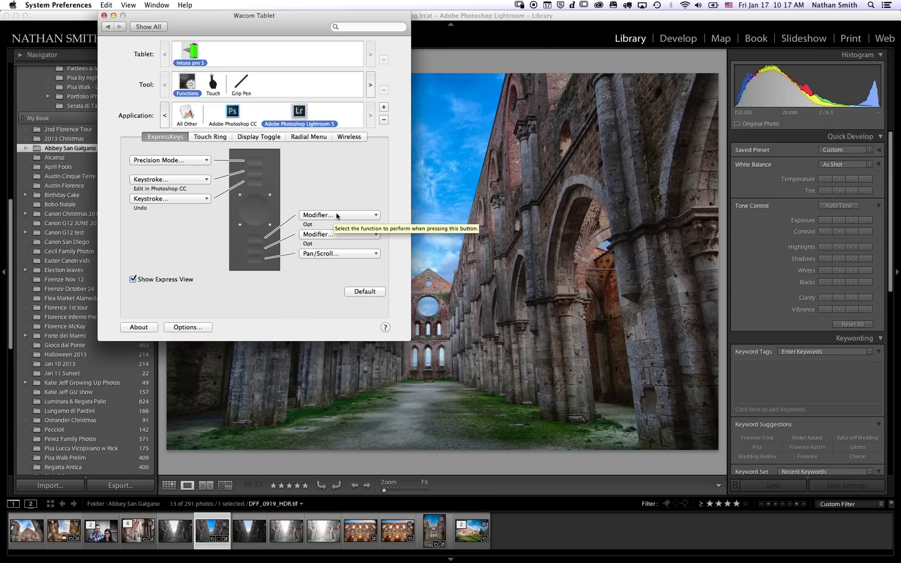
- Assign the Radial Menu to the second modifier ExpressKey, matching Photoshop CC's layout
{"action": "left_click", "coordinate": [232, 113]}
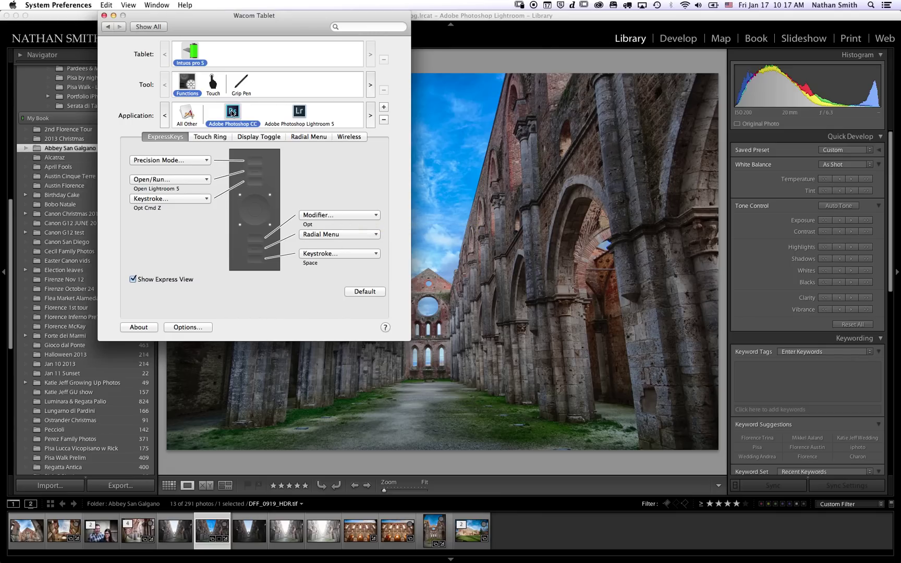
{"action": "left_click", "coordinate": [299, 113]}
{"action": "left_click", "coordinate": [333, 235]}
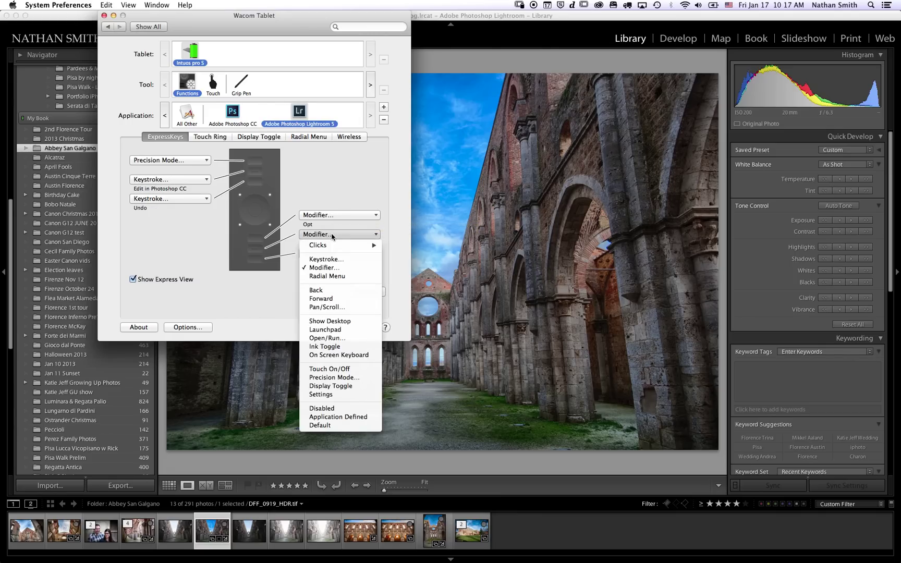
{"action": "left_click", "coordinate": [332, 277]}
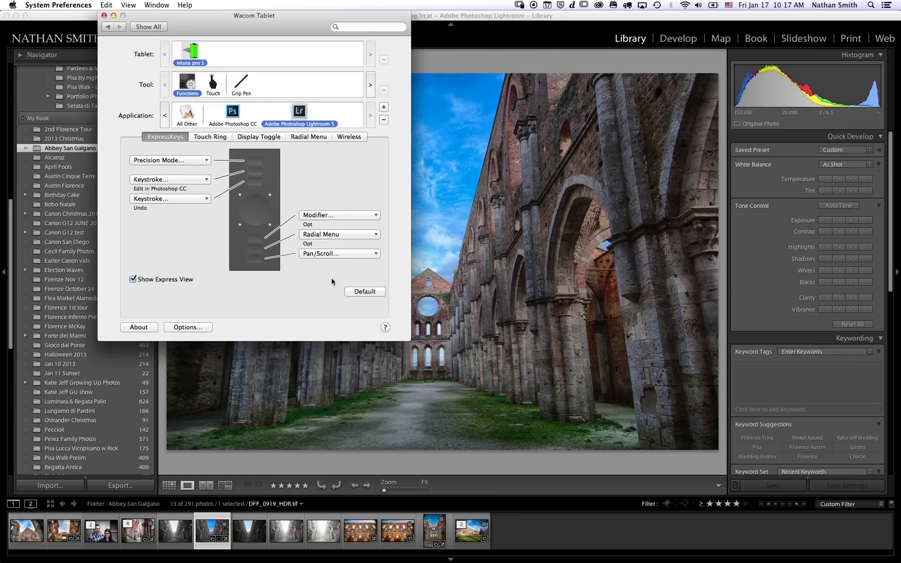
- Replace the Pan/Scroll ExpressKey with a Space keystroke named 'Space'
{"action": "left_click", "coordinate": [347, 253]}
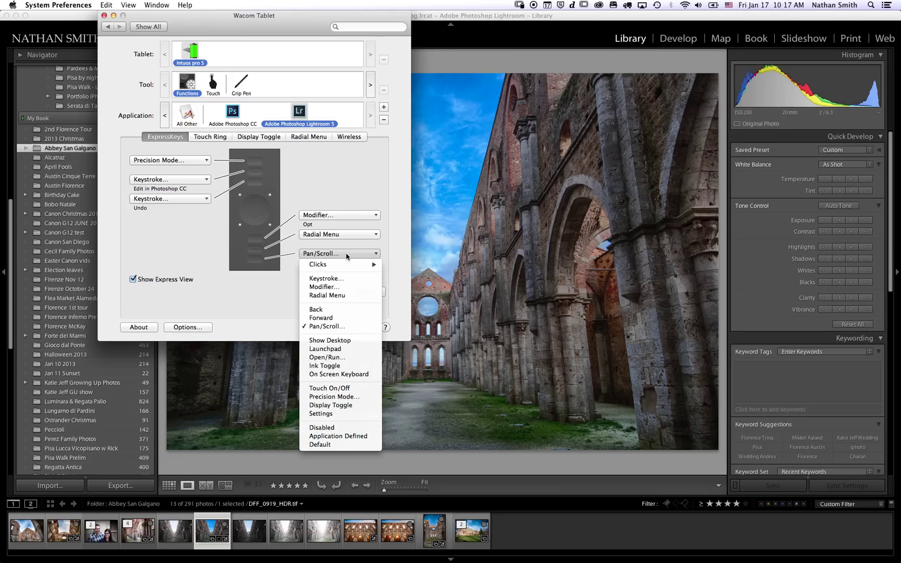
{"action": "left_click", "coordinate": [325, 278]}
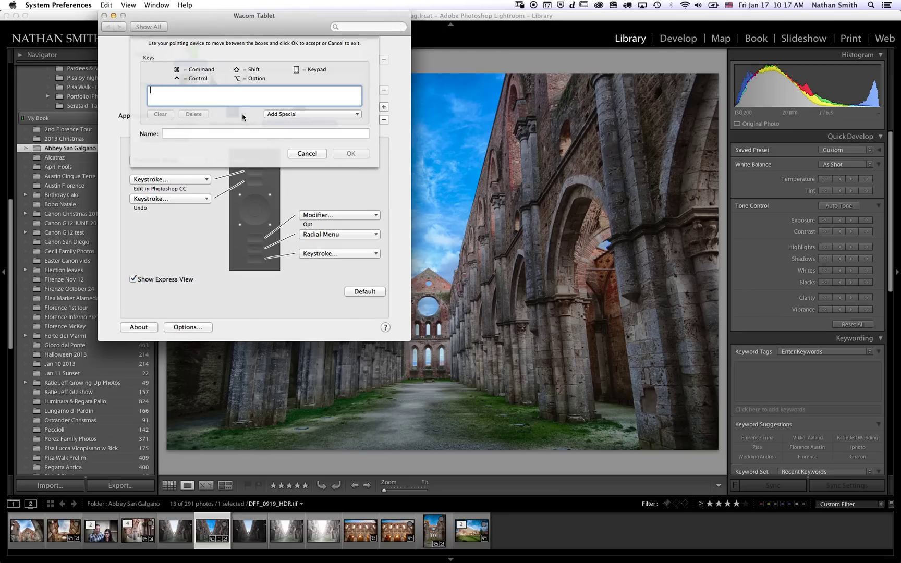
{"action": "key", "text": "space"}
{"action": "left_click", "coordinate": [229, 133]}
{"action": "type", "text": "Space"}
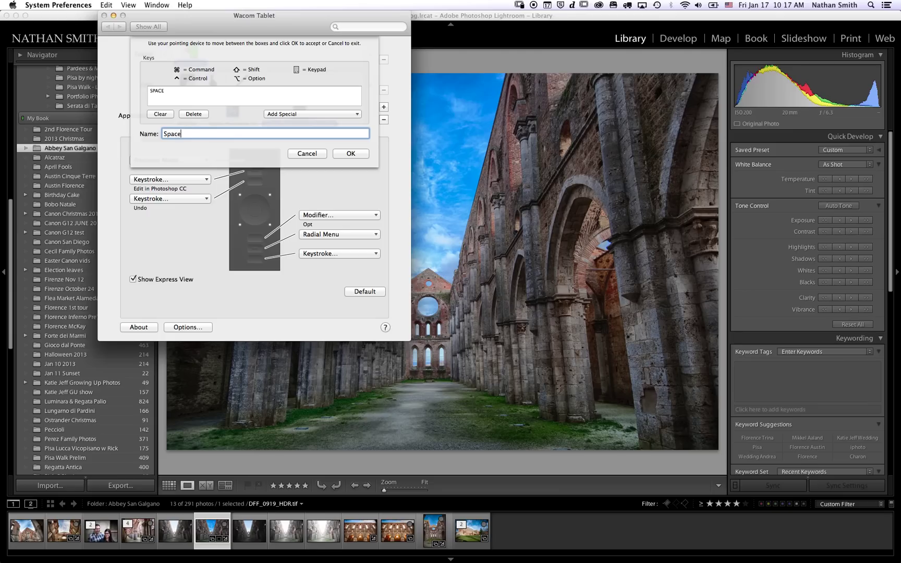
{"action": "left_click", "coordinate": [347, 154]}
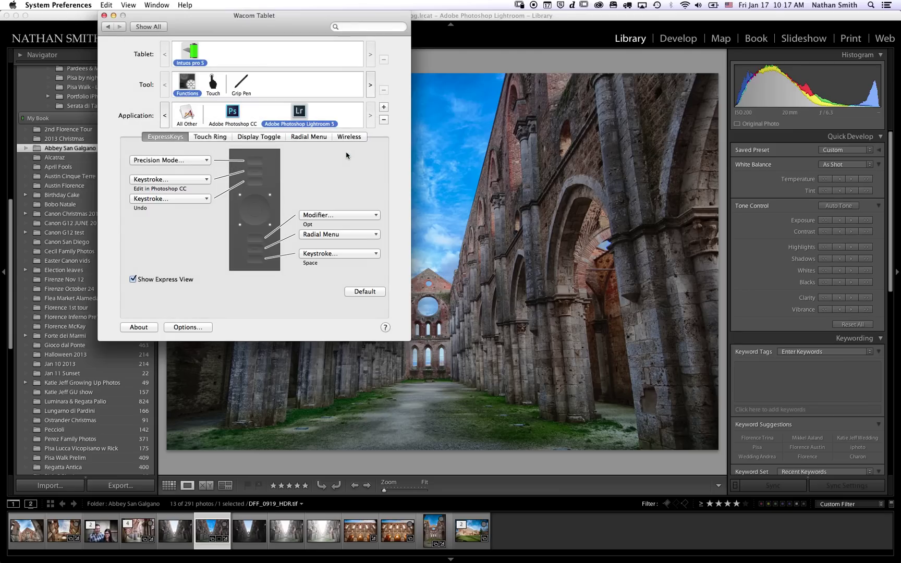
- Add Adobe Photoshop CC as an application for the Grip Pen settings
{"action": "left_click", "coordinate": [242, 81]}
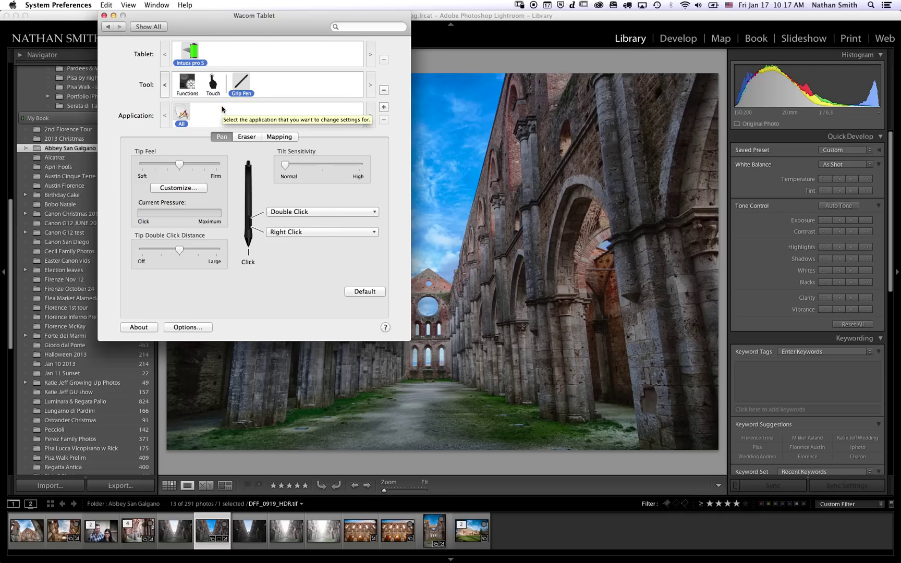
{"action": "left_click", "coordinate": [384, 107]}
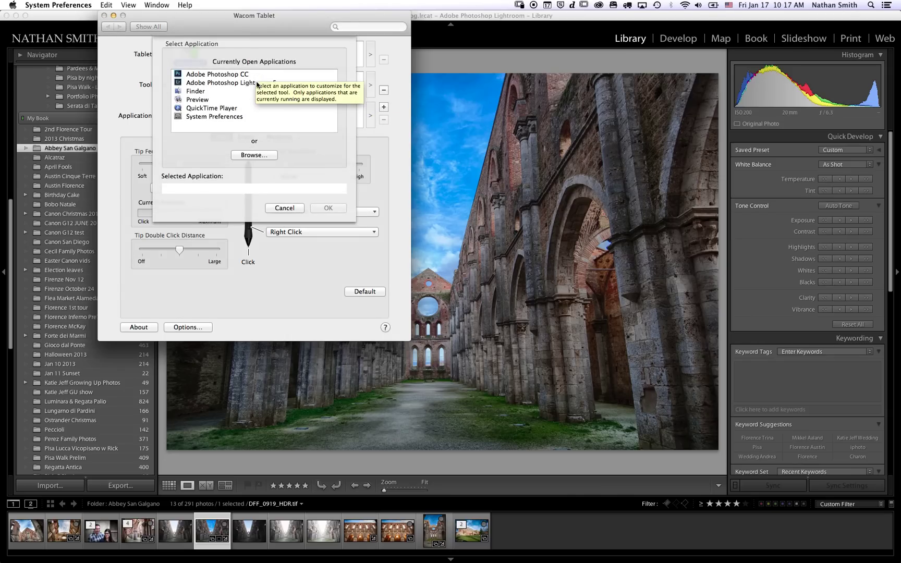
{"action": "left_click", "coordinate": [257, 83]}
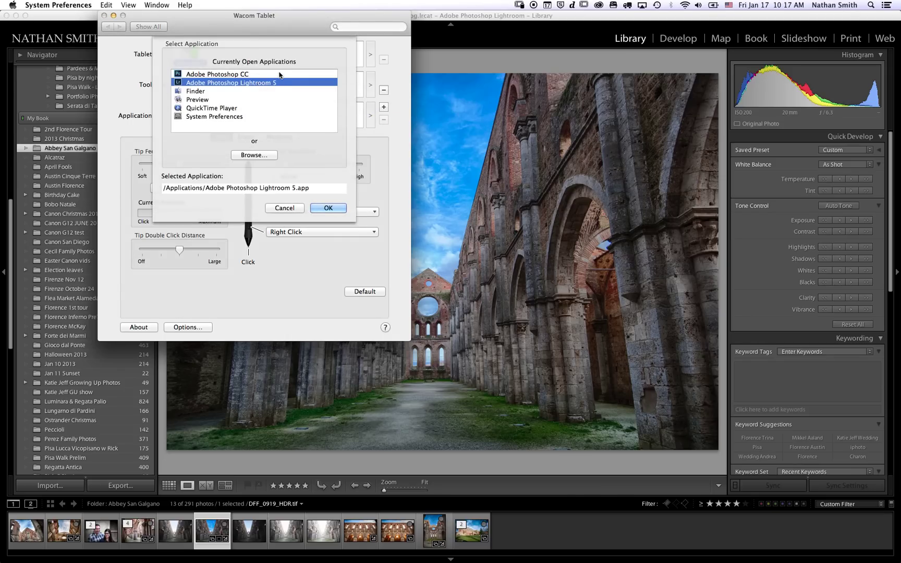
{"action": "left_click", "coordinate": [276, 75]}
{"action": "left_click", "coordinate": [328, 208]}
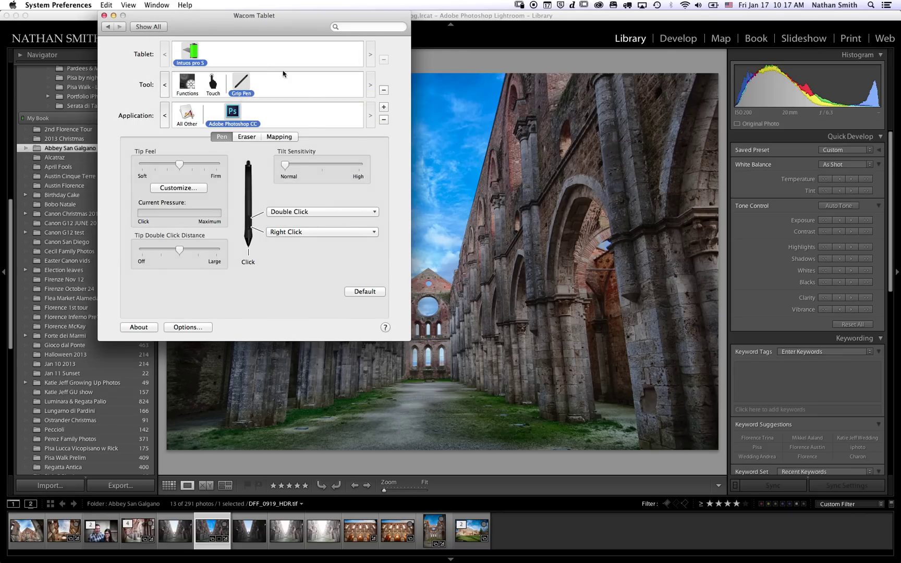
- Add Adobe Photoshop Lightroom 5 as another Grip Pen application
{"action": "left_click", "coordinate": [384, 107]}
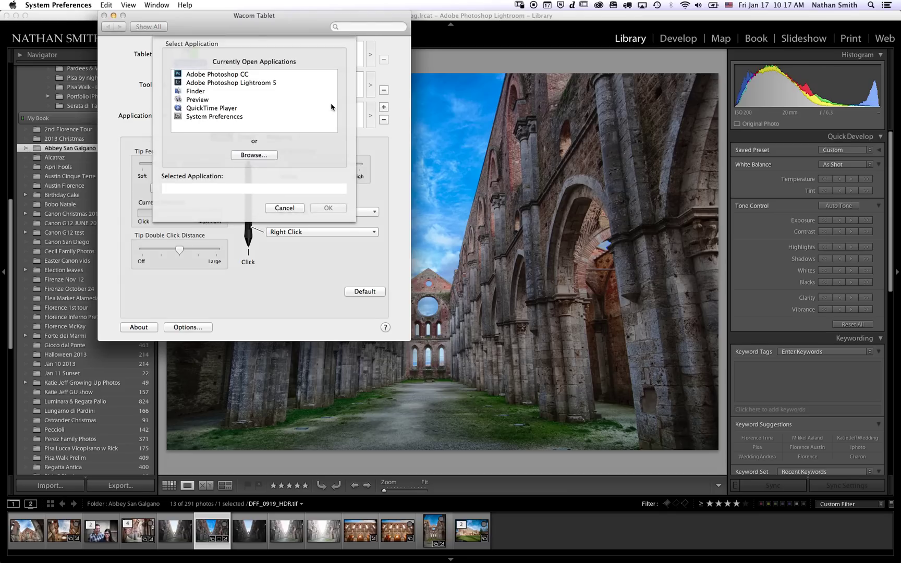
{"action": "left_click", "coordinate": [216, 82]}
{"action": "left_click", "coordinate": [328, 208]}
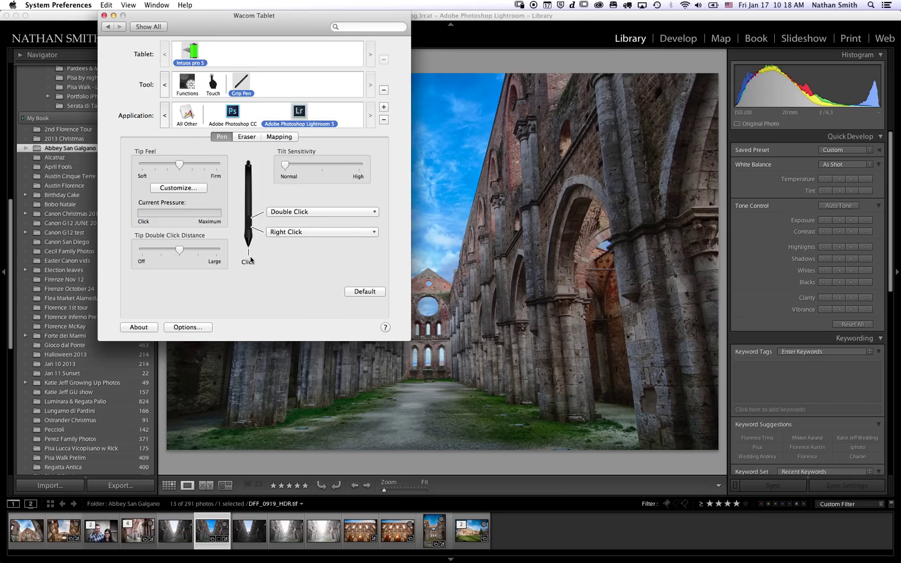
- Set Lightroom 5's Grip Pen double-click side switch to a backslash keystroke named 'Before'
{"action": "left_click", "coordinate": [333, 213]}
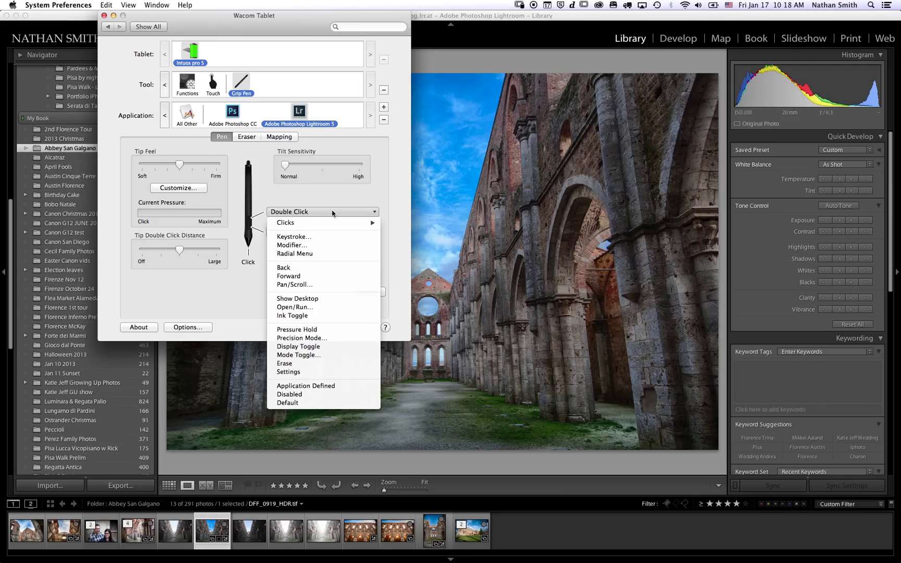
{"action": "left_click", "coordinate": [330, 238]}
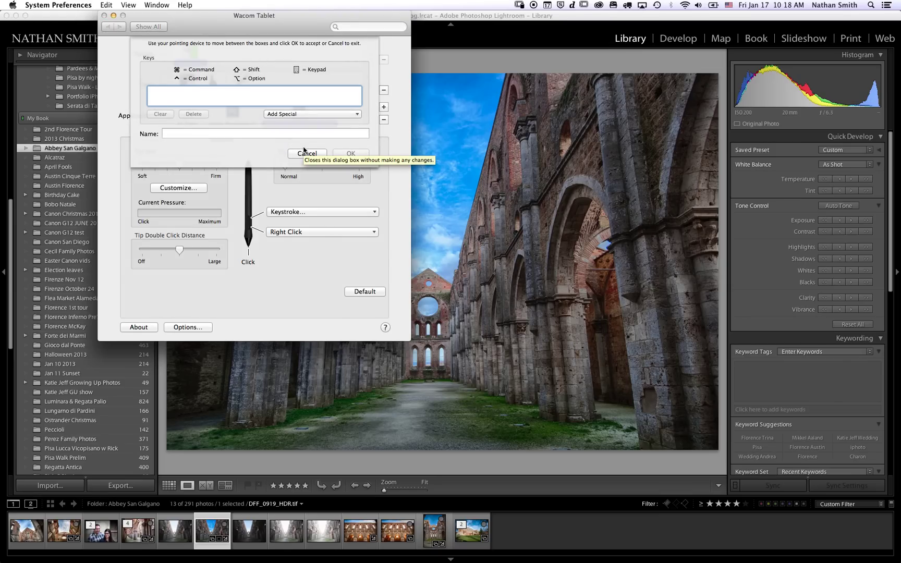
{"action": "key", "text": "backslash"}
{"action": "left_click", "coordinate": [235, 130]}
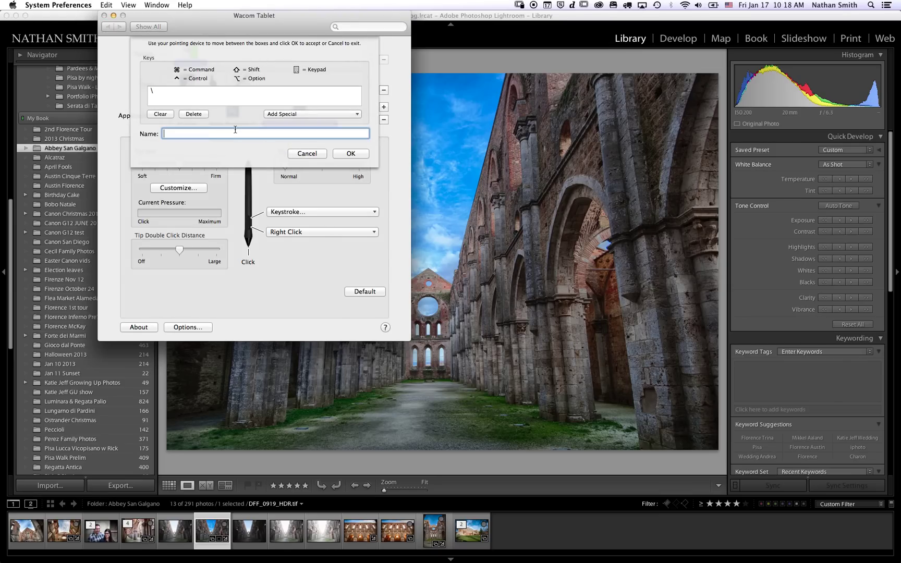
{"action": "type", "text": "Before"}
{"action": "left_click", "coordinate": [347, 153]}
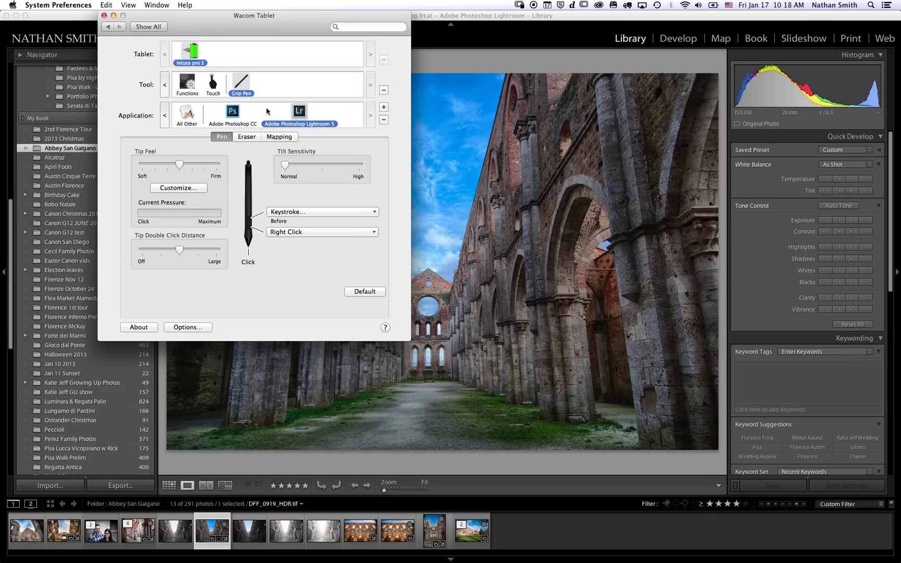
{"action": "left_click", "coordinate": [189, 114]}
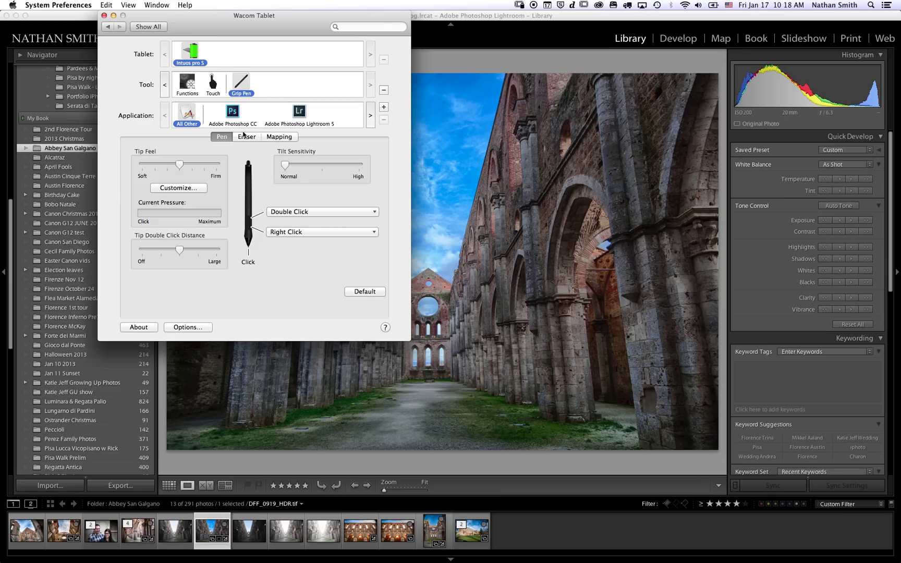
- Reassign the Step Backward radial slice to an Opt+Cmd+E keystroke labelled 'Edit Color Efx 4'
{"action": "left_click", "coordinate": [189, 85]}
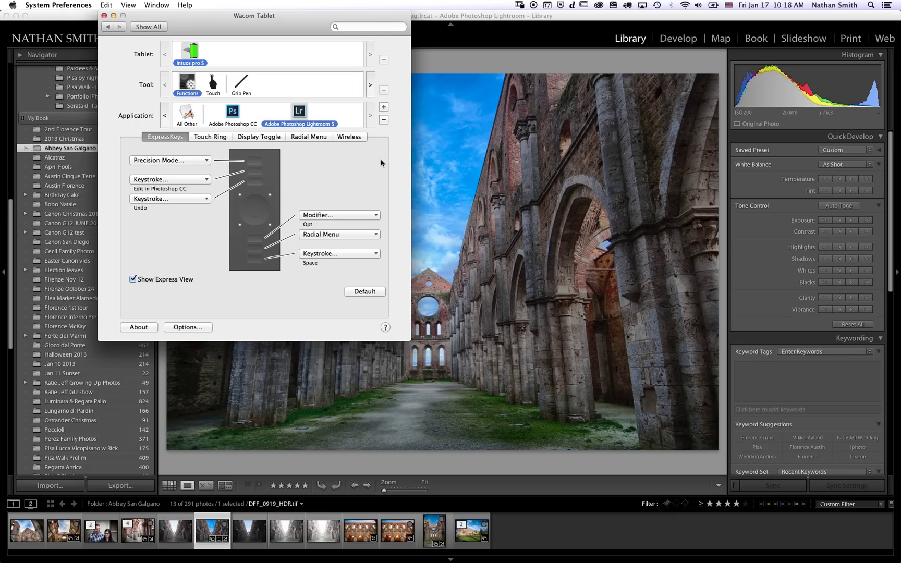
{"action": "left_click", "coordinate": [320, 137]}
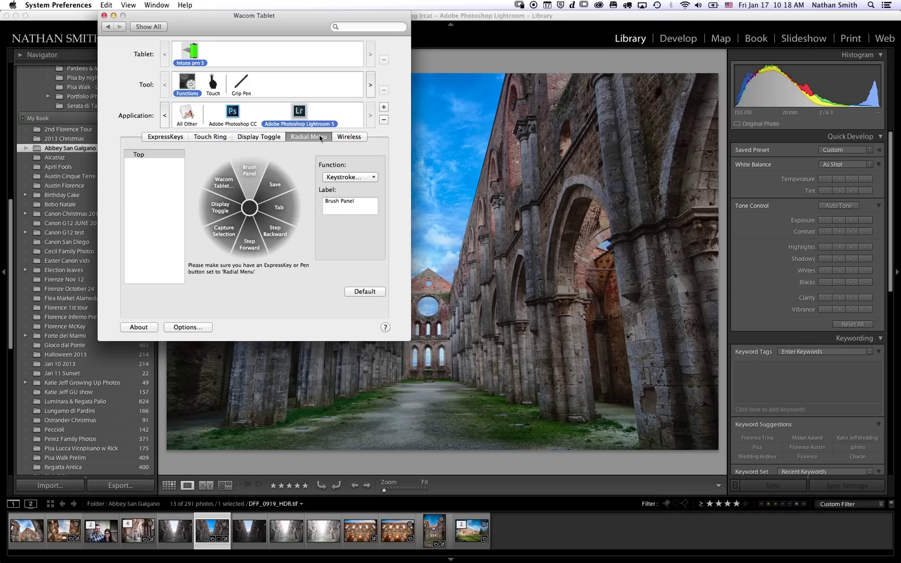
{"action": "left_click", "coordinate": [277, 231]}
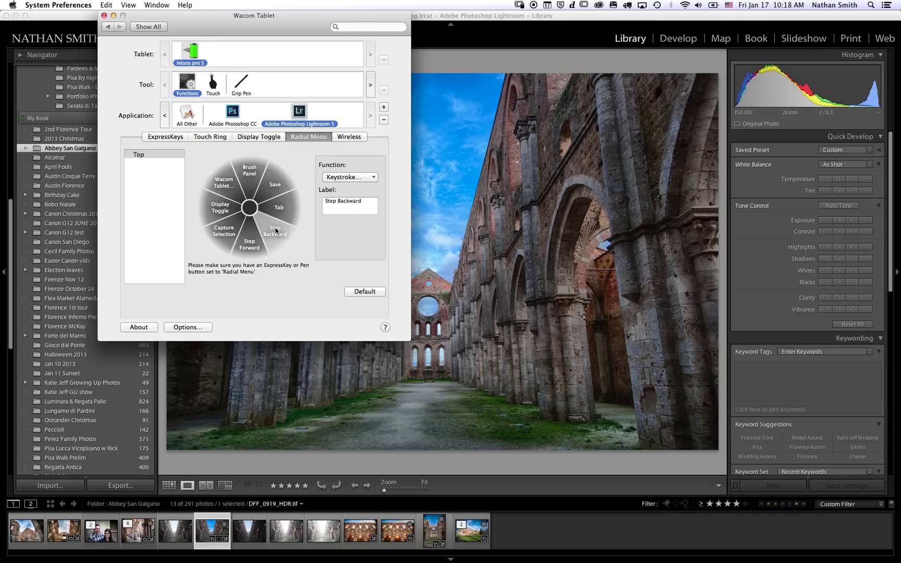
{"action": "left_click", "coordinate": [372, 178]}
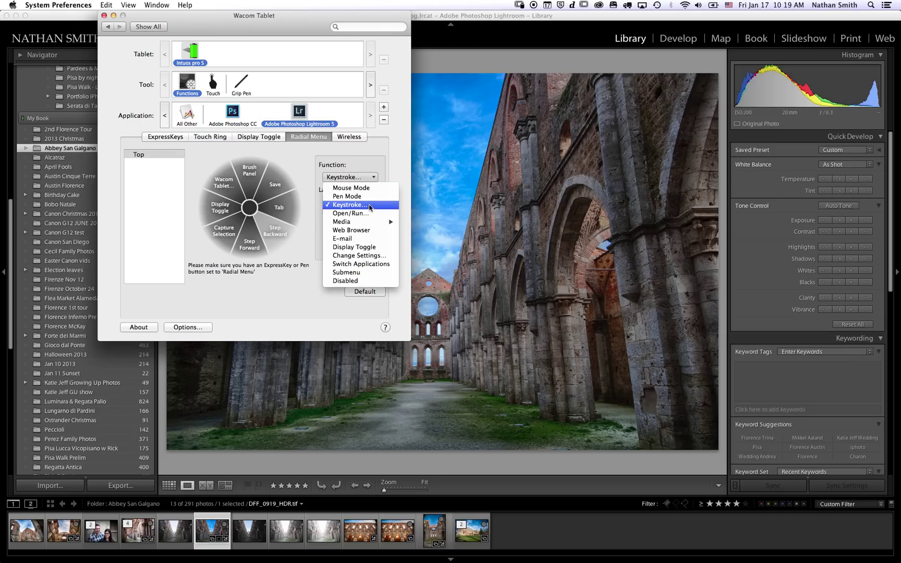
{"action": "left_click", "coordinate": [369, 207]}
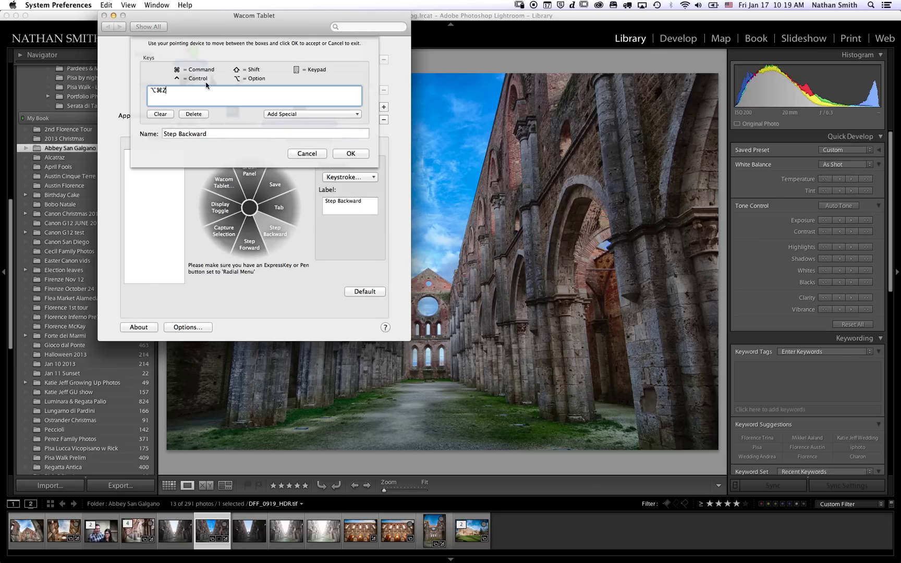
{"action": "left_click", "coordinate": [161, 114]}
{"action": "key", "text": "alt+super+e"}
{"action": "left_click", "coordinate": [212, 133]}
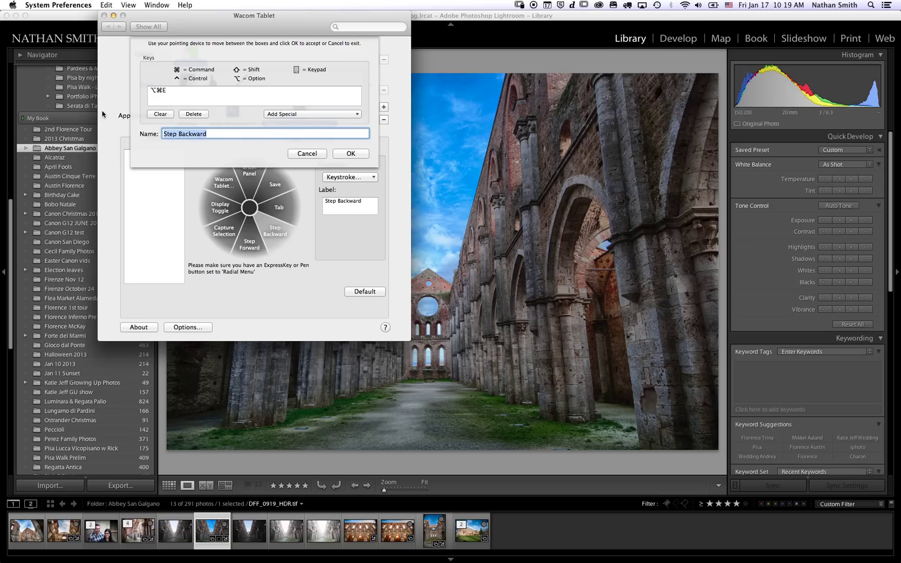
{"action": "type", "text": "Edit Color Efx 4"}
{"action": "left_click", "coordinate": [355, 153]}
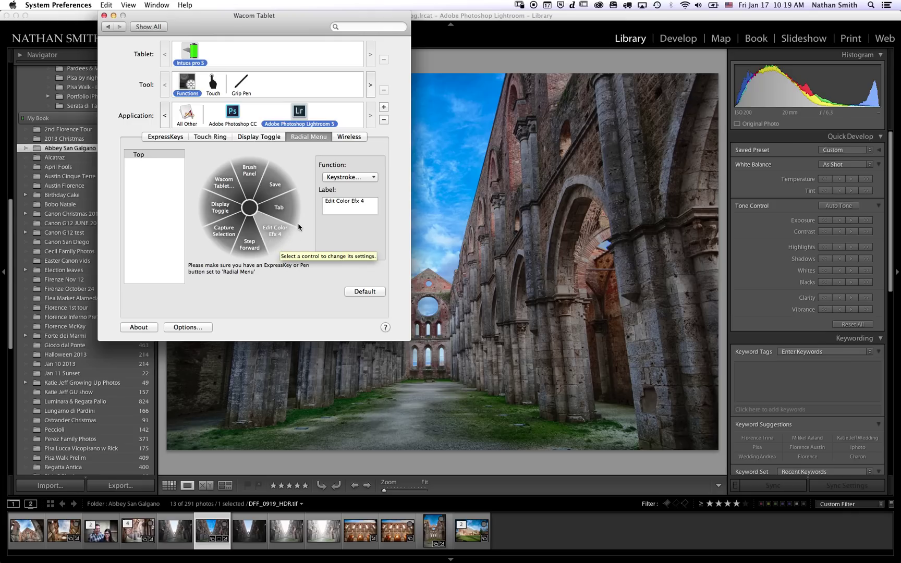
- Use the radial menu's Edit Color Efx 4 slice to edit a copy of DFF_0919_HDR.tif
{"action": "left_click", "coordinate": [456, 213]}
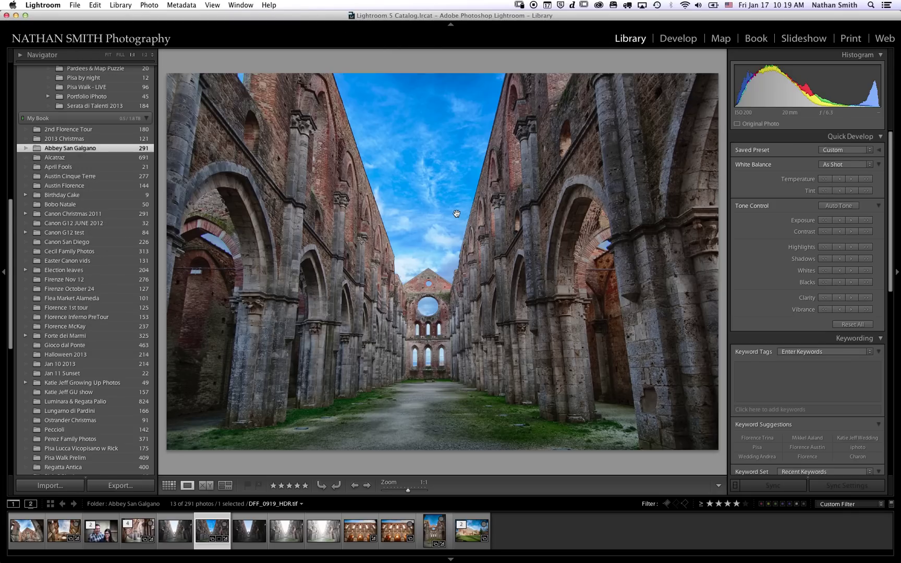
{"action": "left_click", "coordinate": [456, 213]}
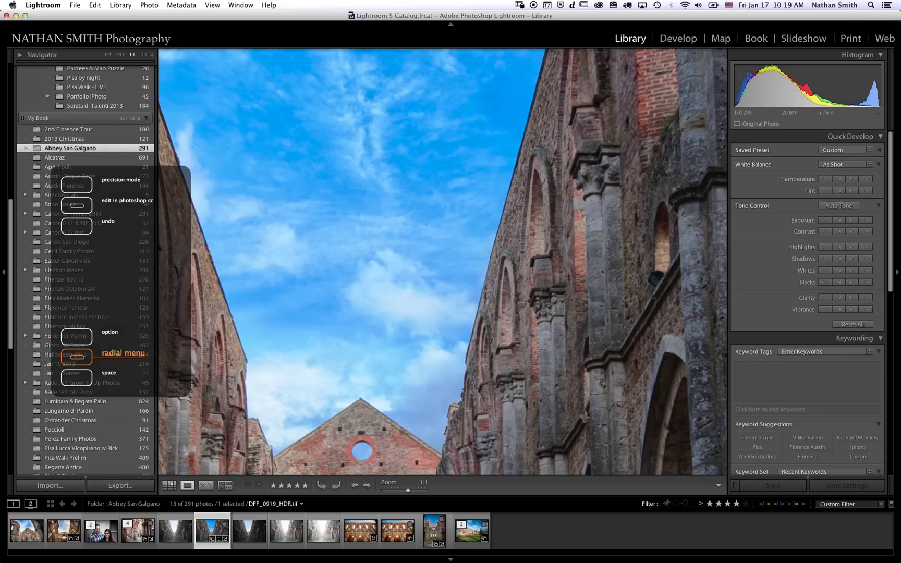
{"action": "left_click", "coordinate": [497, 350]}
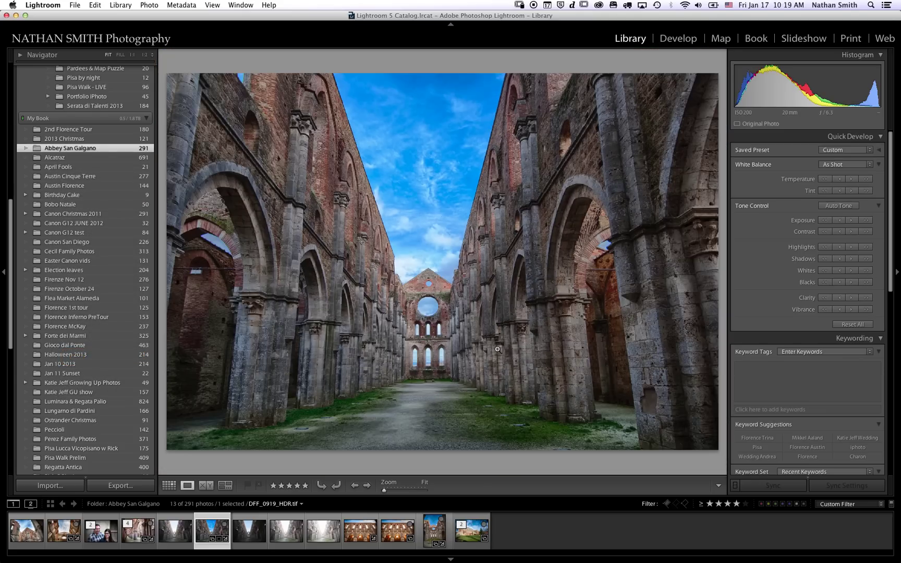
{"action": "middle_click", "coordinate": [453, 274]}
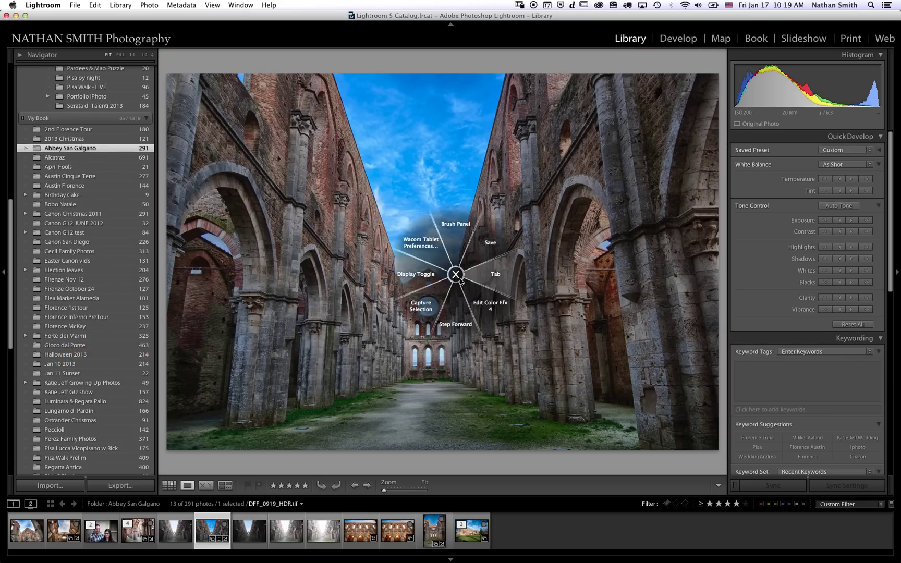
{"action": "left_click", "coordinate": [487, 309]}
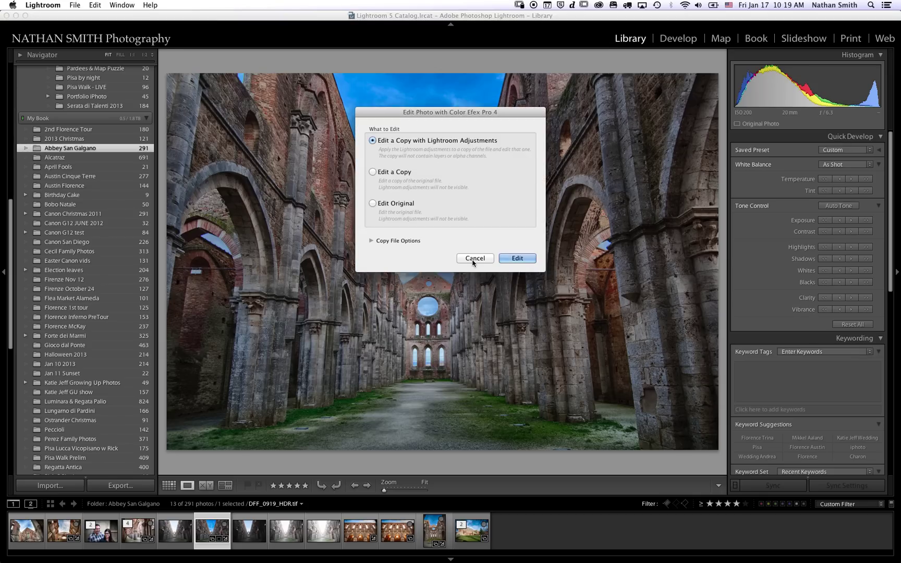
{"action": "left_click", "coordinate": [521, 258]}
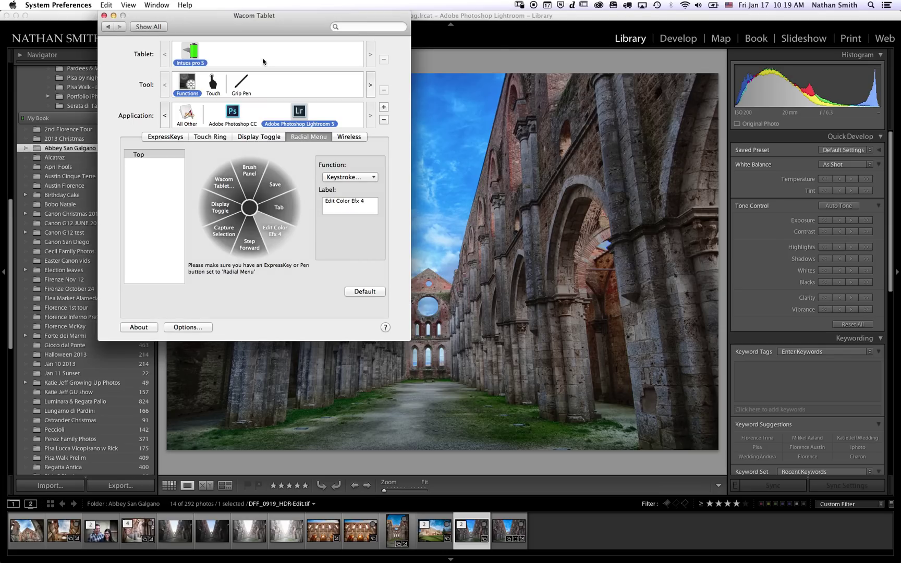
- Launch Wacom Tablet Utility from the Apple menu's Recent Items
{"action": "left_click", "coordinate": [231, 112]}
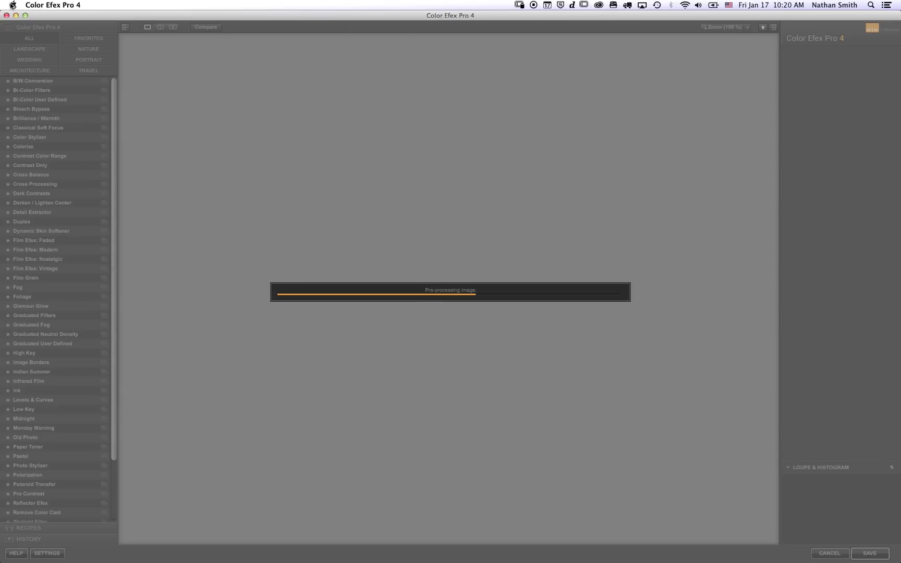
{"action": "left_click", "coordinate": [12, 5]}
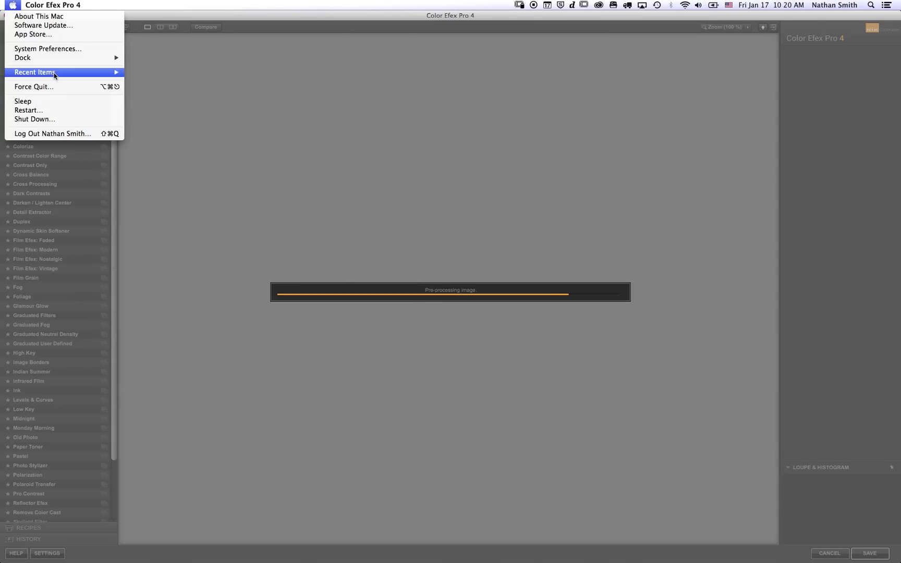
{"action": "mouse_move", "coordinate": [55, 75]}
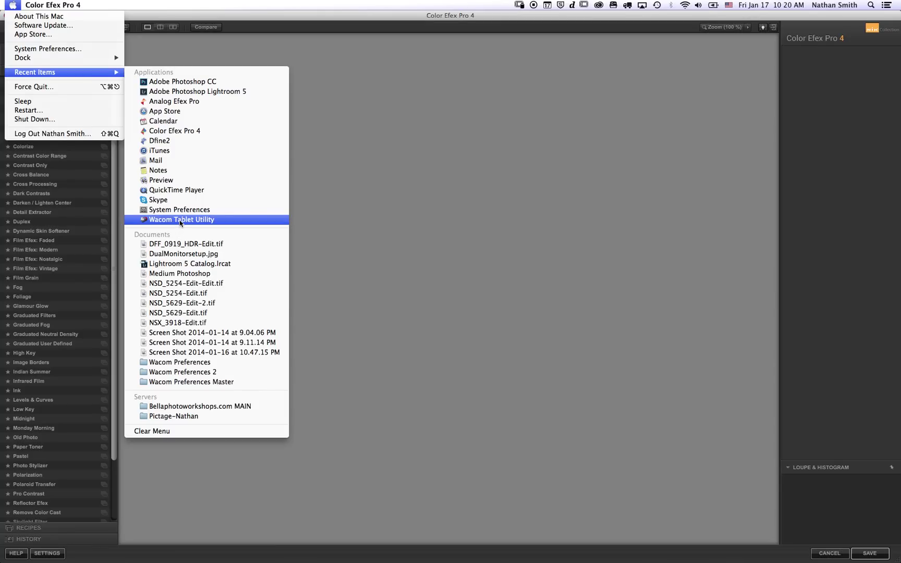
{"action": "left_click", "coordinate": [180, 220]}
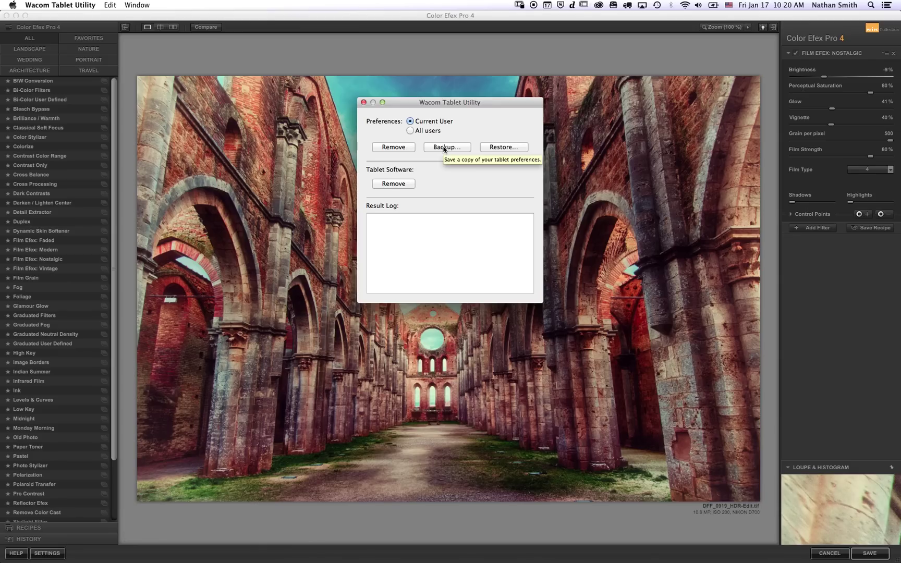
- Back up the current user's preferences as 'Wacom Preferences 2' in Documents
{"action": "left_click", "coordinate": [440, 149]}
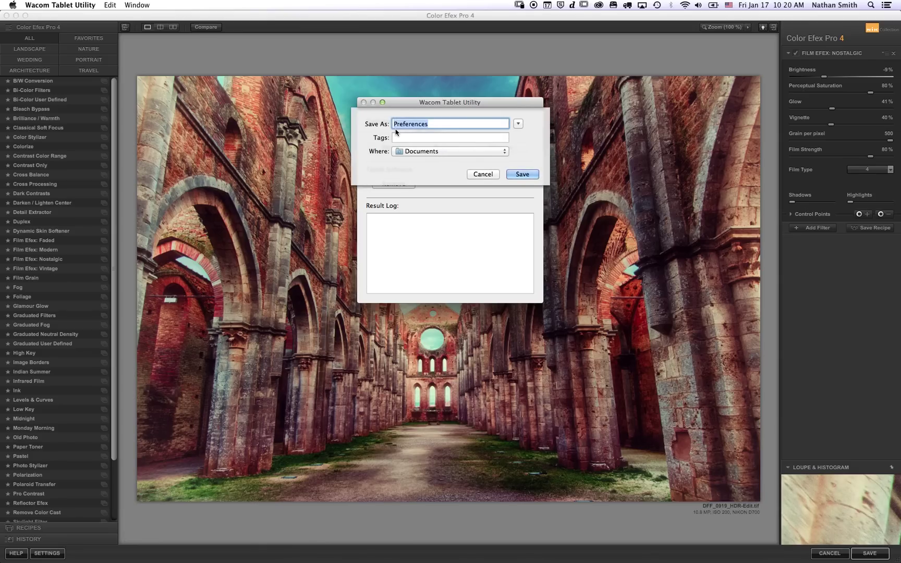
{"action": "left_click", "coordinate": [395, 123]}
{"action": "type", "text": "Wacom "}
{"action": "type", "text": " 2"}
{"action": "left_click", "coordinate": [531, 174]}
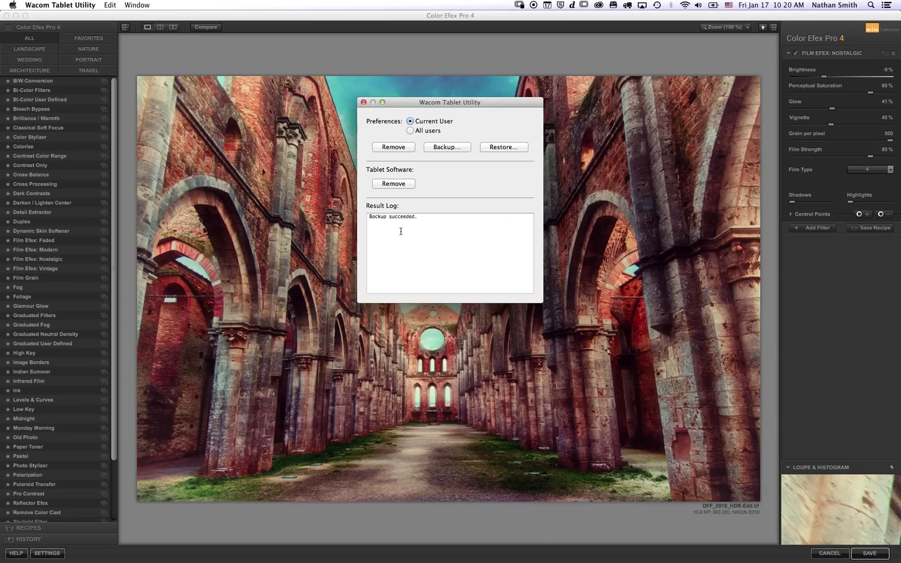